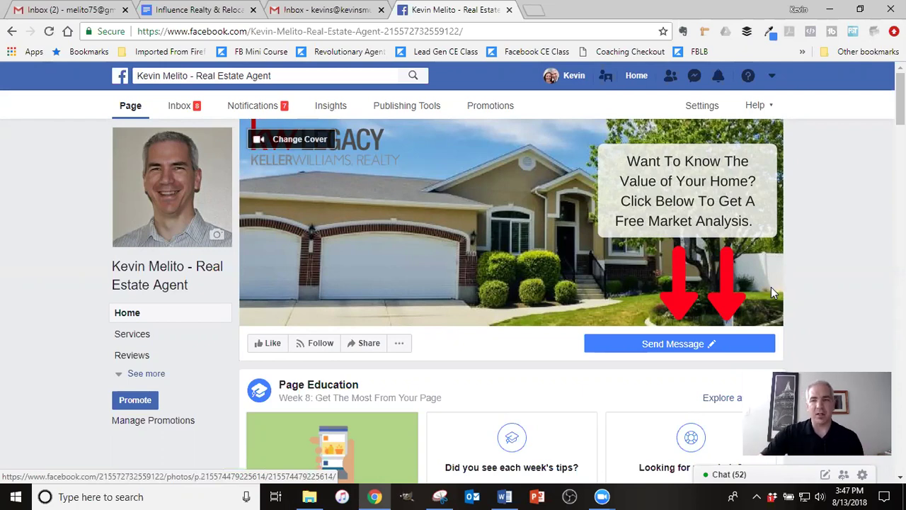
- Review the account's recent notifications, including the older entries in the list
left_click(771, 80)
left_click(771, 78)
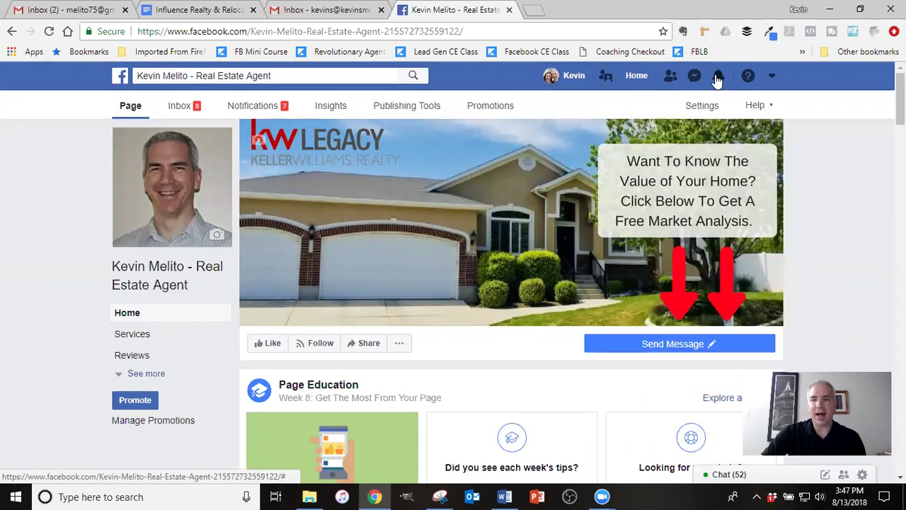
left_click(718, 77)
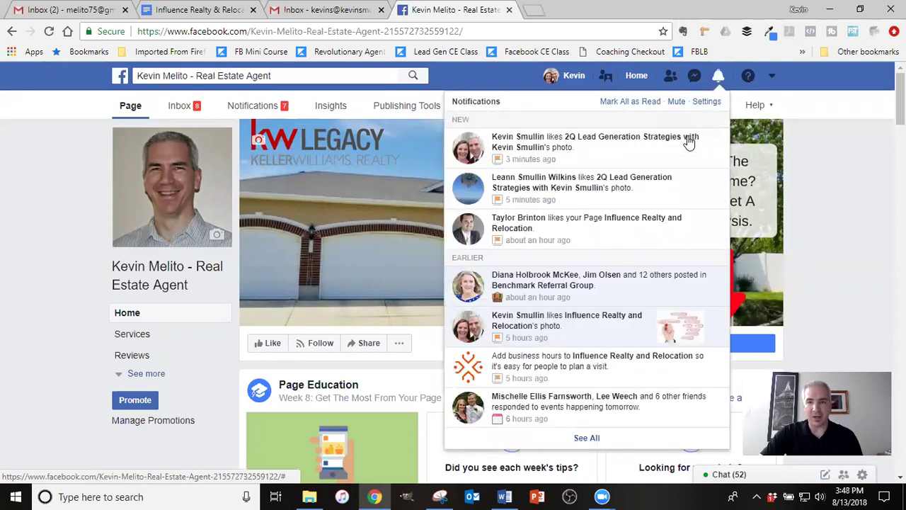
scroll(662, 174, "down", 3)
scroll(662, 176, "down", 2)
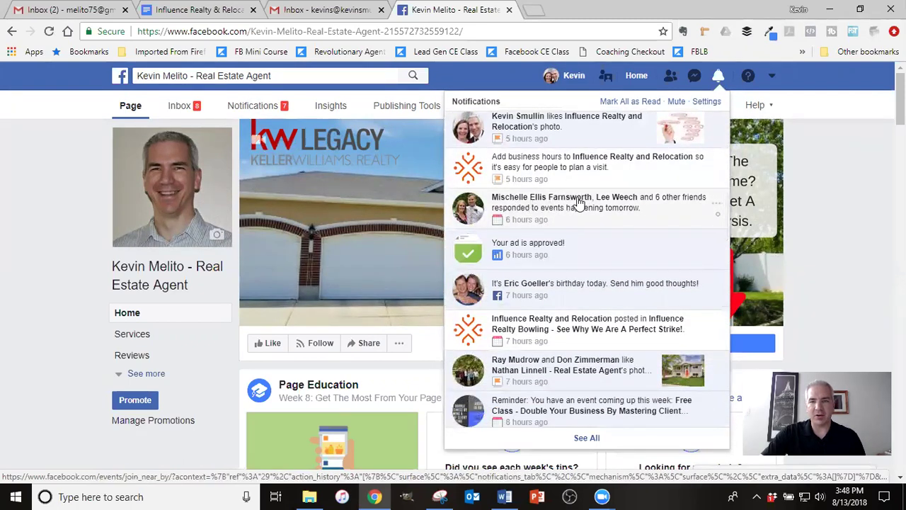
scroll(660, 206, "down", 2)
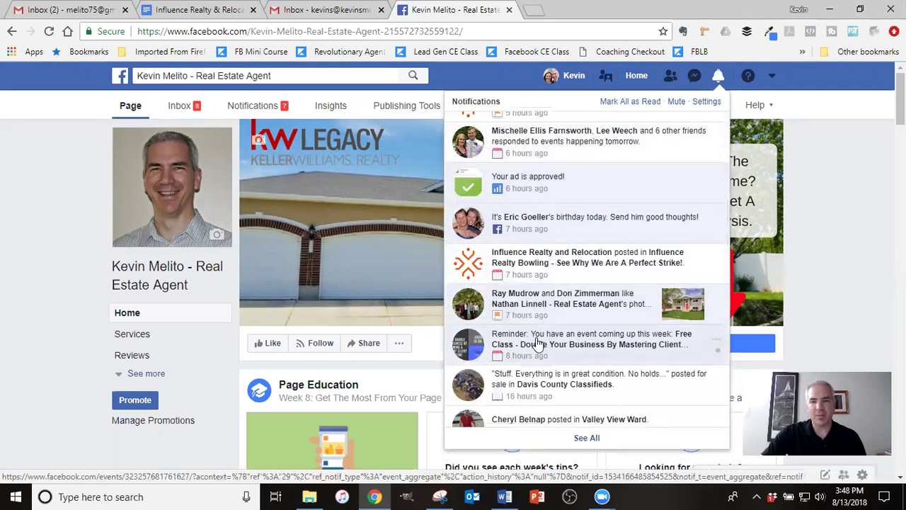
left_click(847, 177)
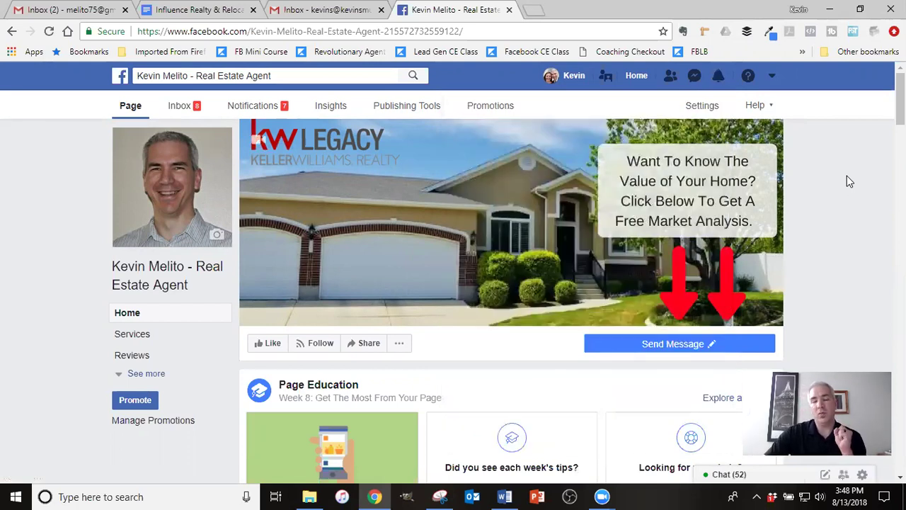
- Start a new event from the business page's expanded post options
scroll(842, 169, "down", 6)
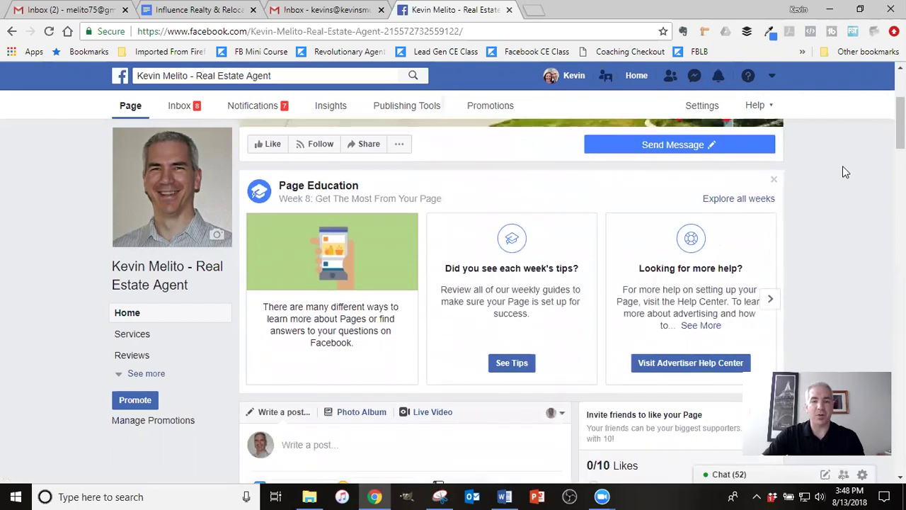
scroll(315, 232, "up", 1)
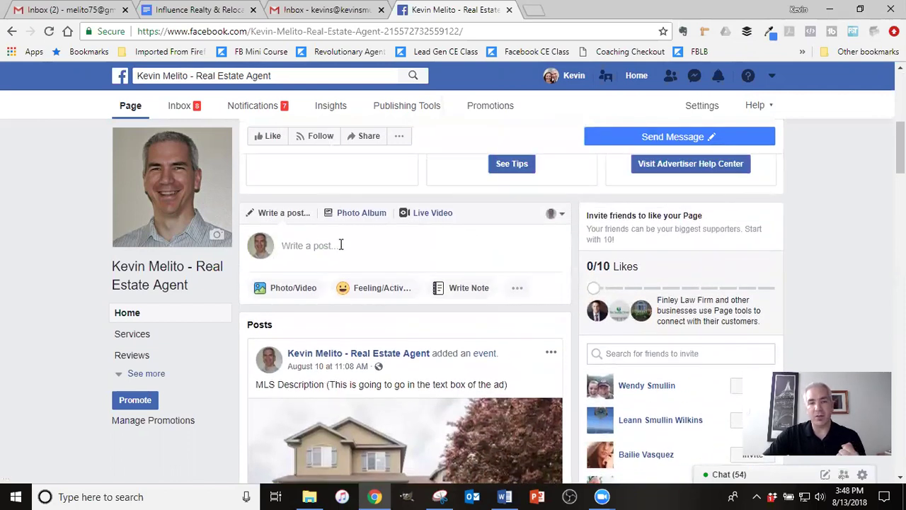
left_click(517, 288)
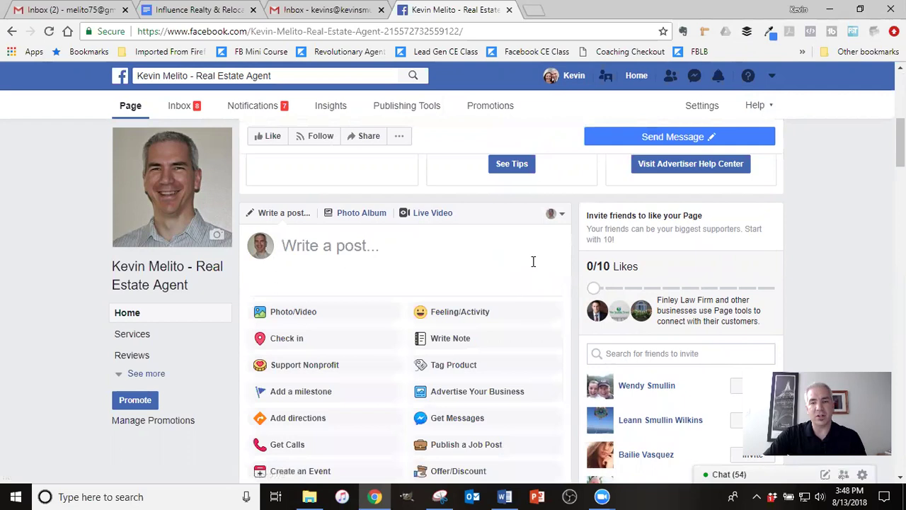
left_click(533, 261)
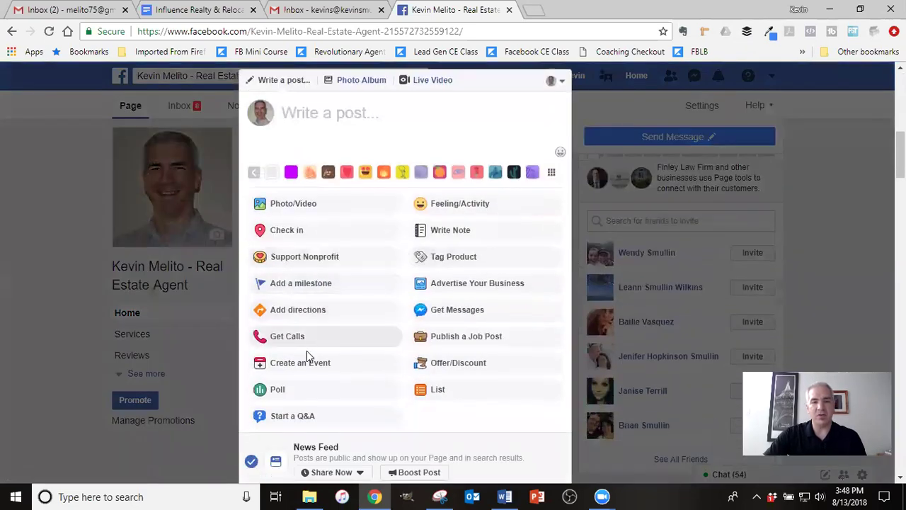
left_click(300, 364)
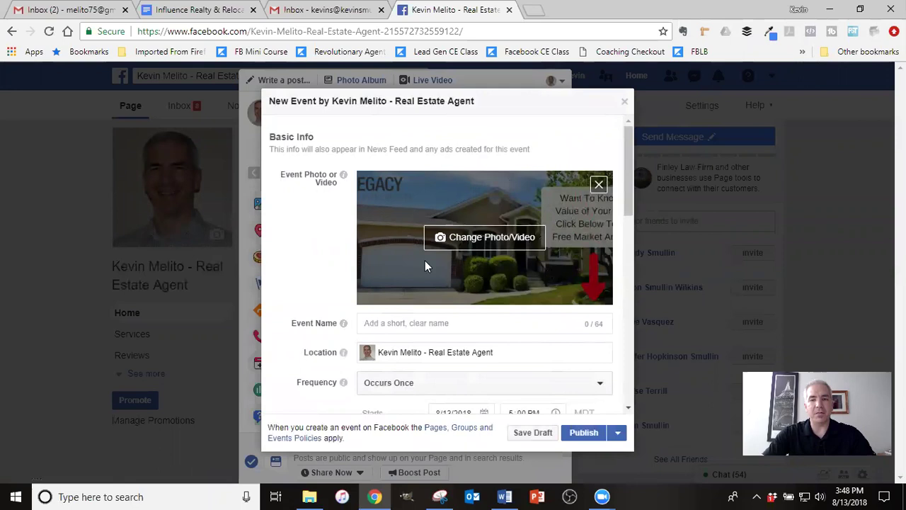
- Replace the event photo with C1ZIhBco.jpeg from the Marbella folder within Consulting Files on Google Drive
left_click(463, 239)
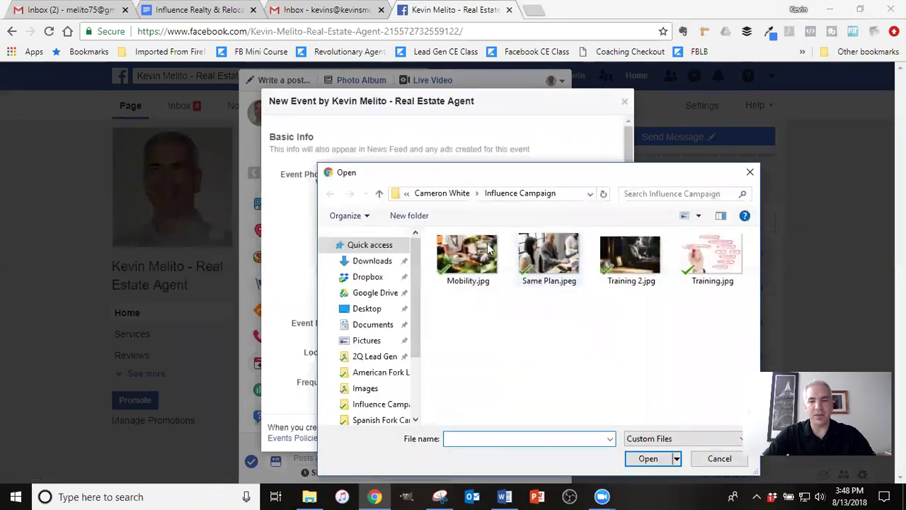
left_click(363, 356)
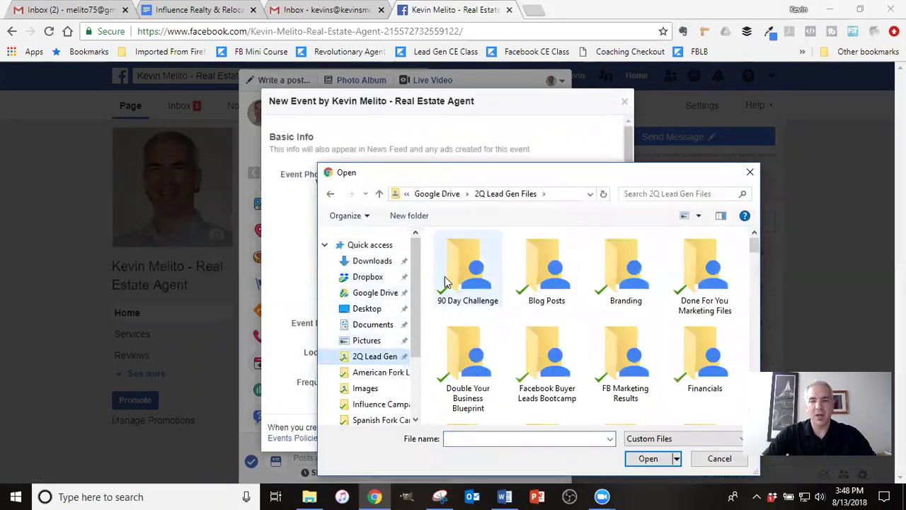
left_click(379, 292)
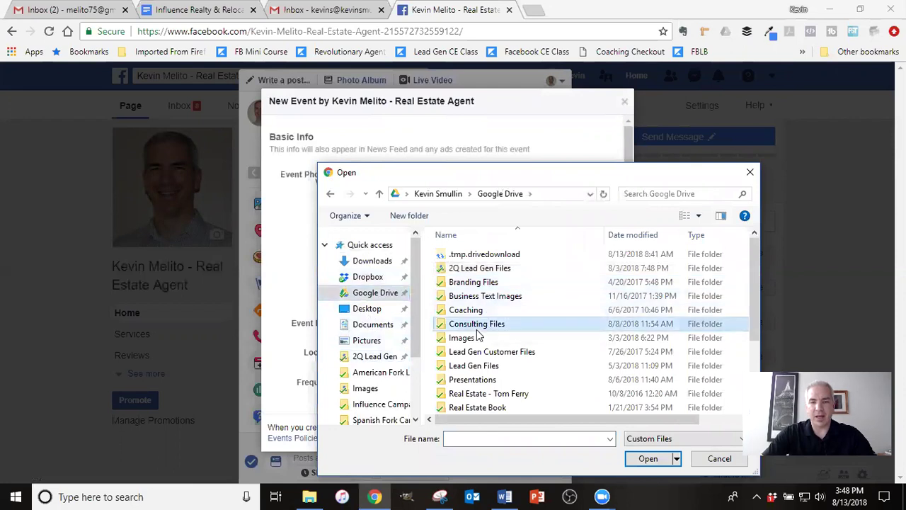
double_click(476, 326)
double_click(492, 280)
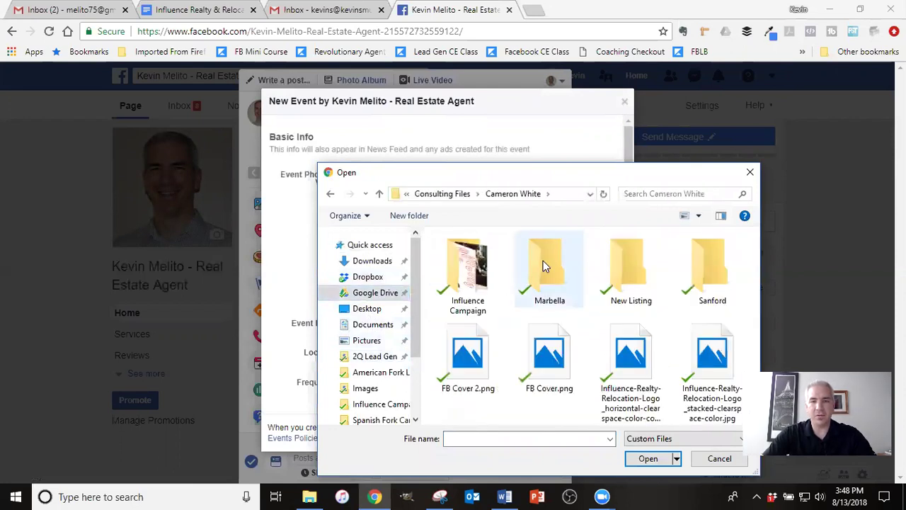
double_click(544, 266)
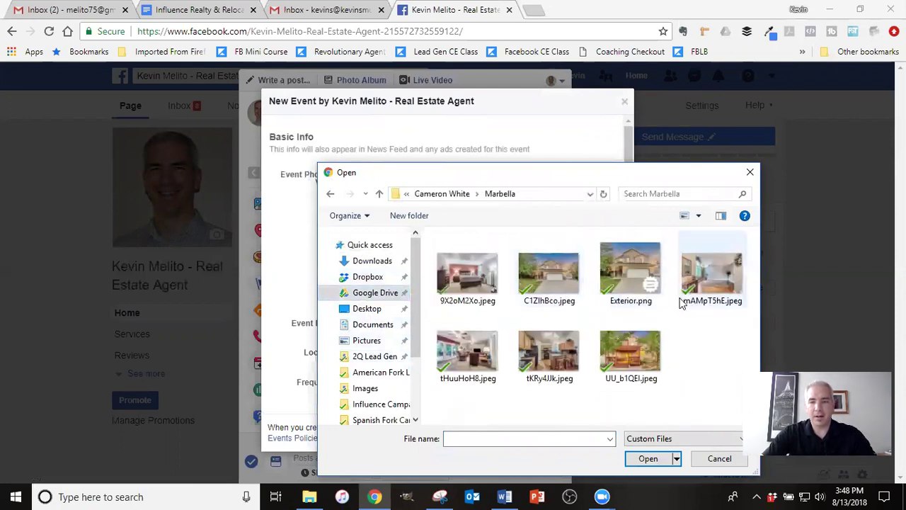
left_click(549, 276)
left_click(648, 458)
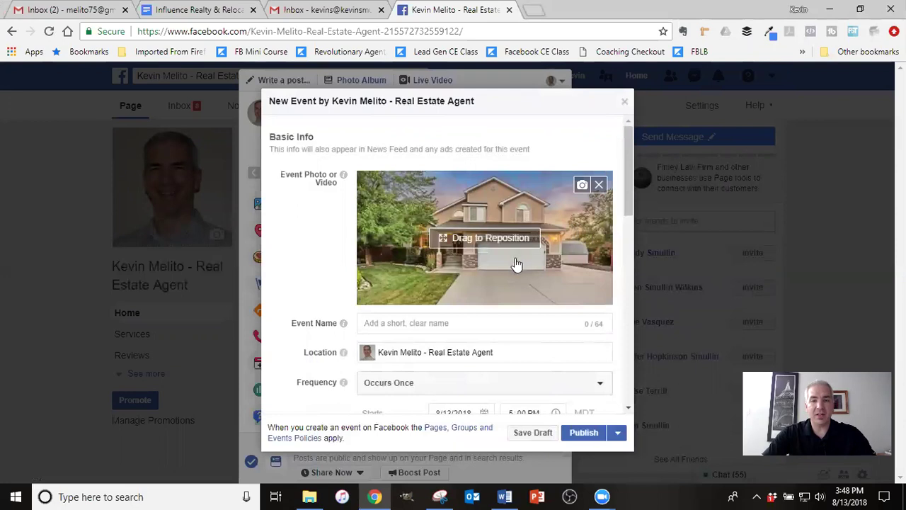
- Name the event "OPEN HOUSE - Sandy 5 Bed 2 Bath $400,000"
left_click(416, 323)
type("OPEN")
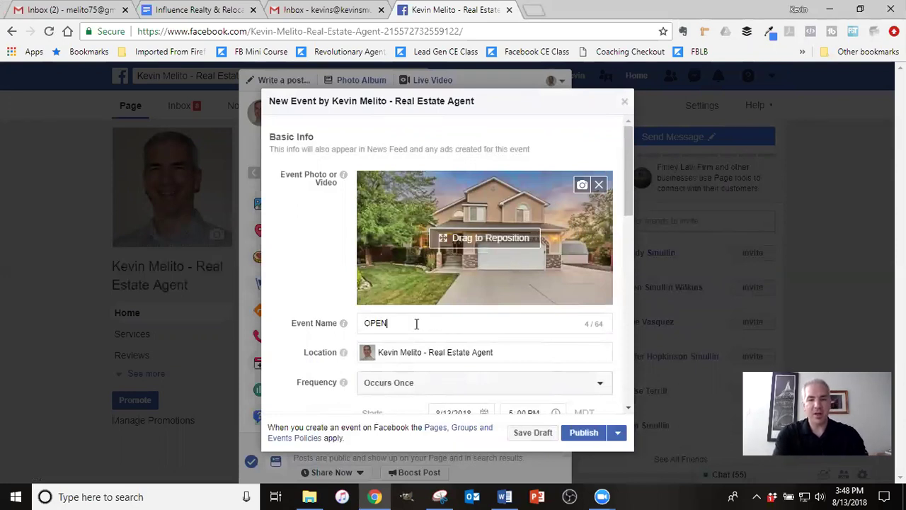
type(" HOUSE - Sandy")
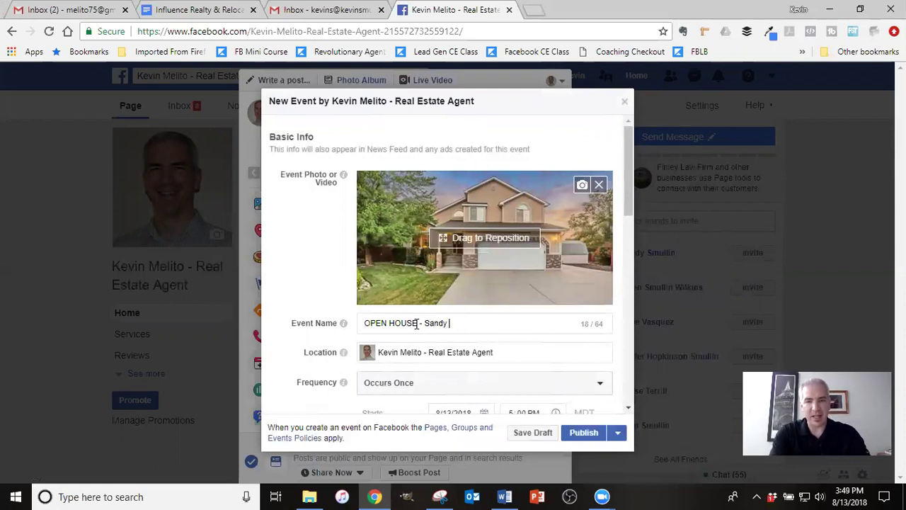
type("5 Bed")
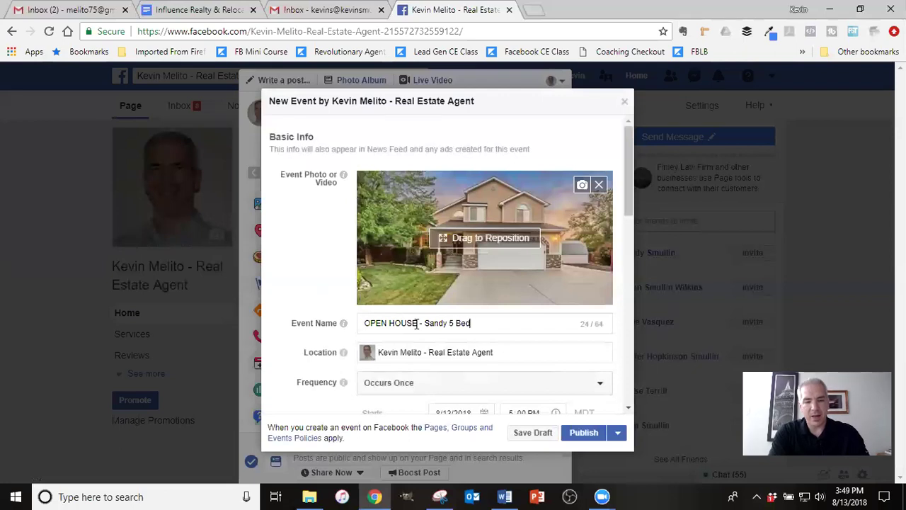
type(" 2 Bath $400,000")
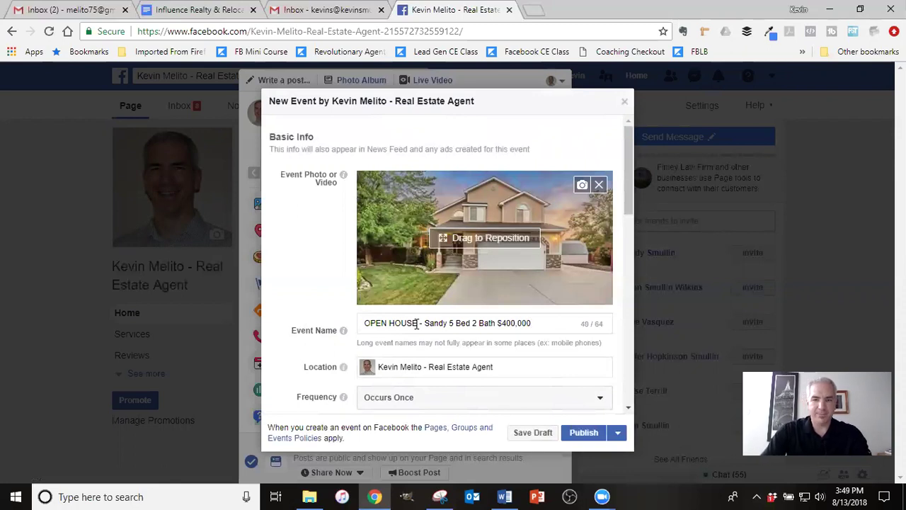
- Replace the event location with the property's street address, using the suggested match in Sandy, Utah
key("Tab")
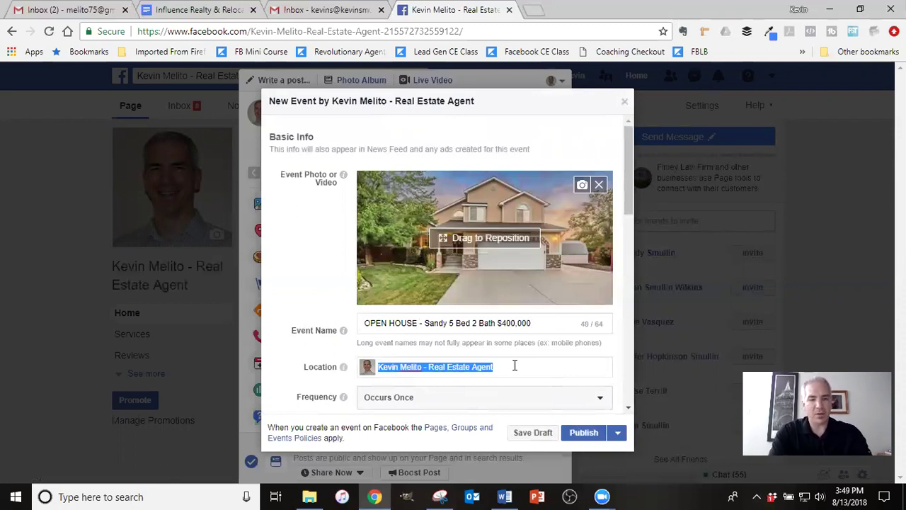
type("123 main ")
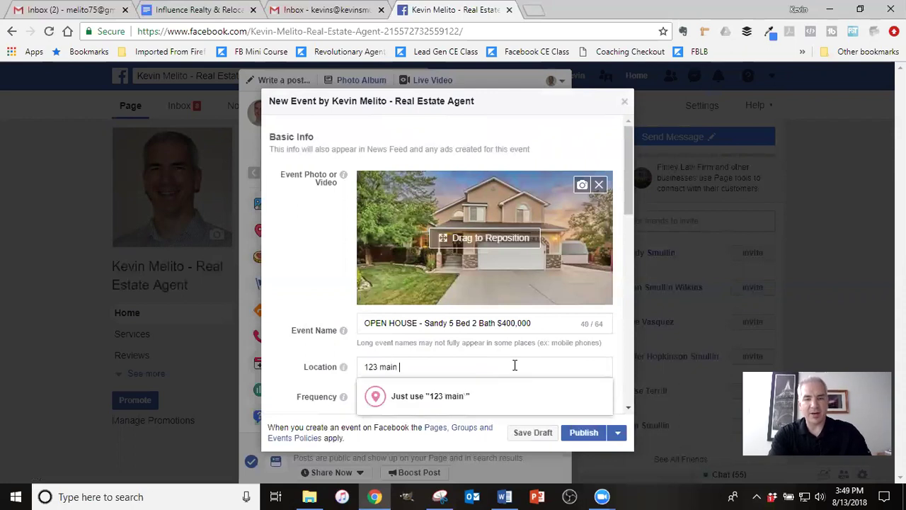
type("street sand")
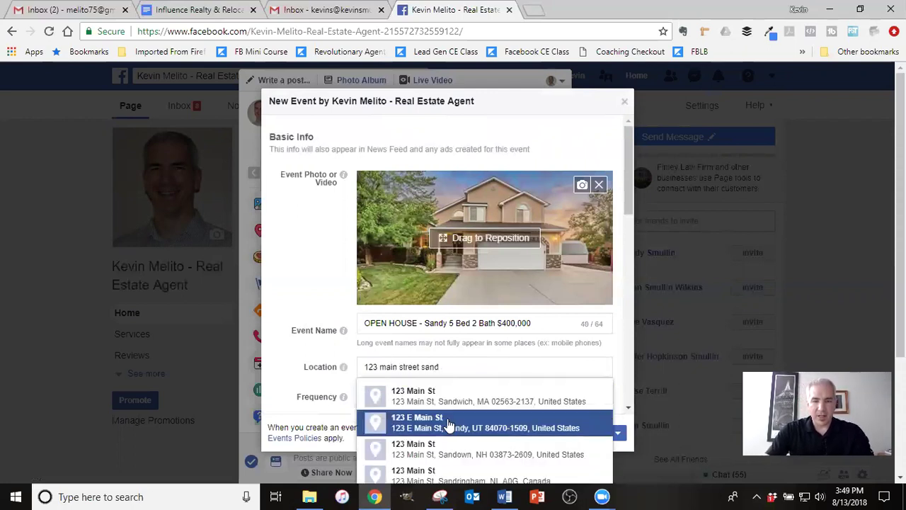
left_click(446, 425)
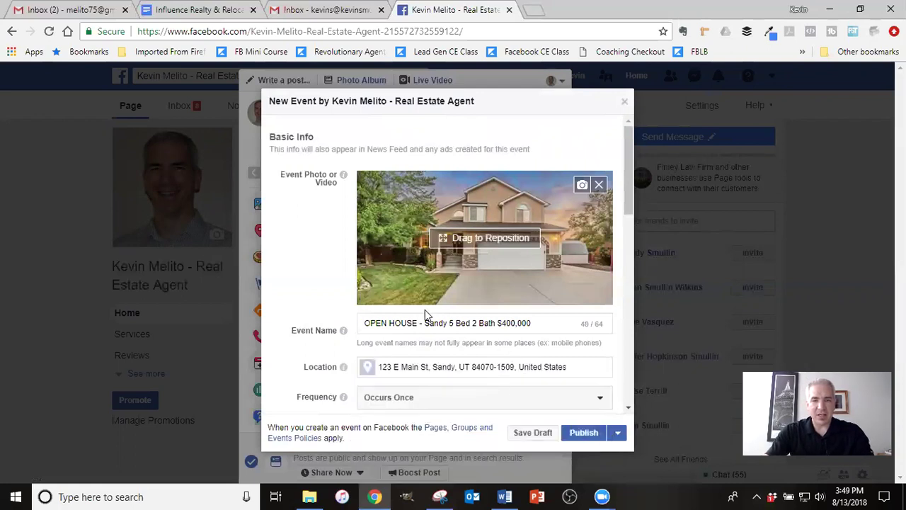
- Set the event's start date to 8/18/2018 and its start hour to 11
scroll(425, 322, "down", 1)
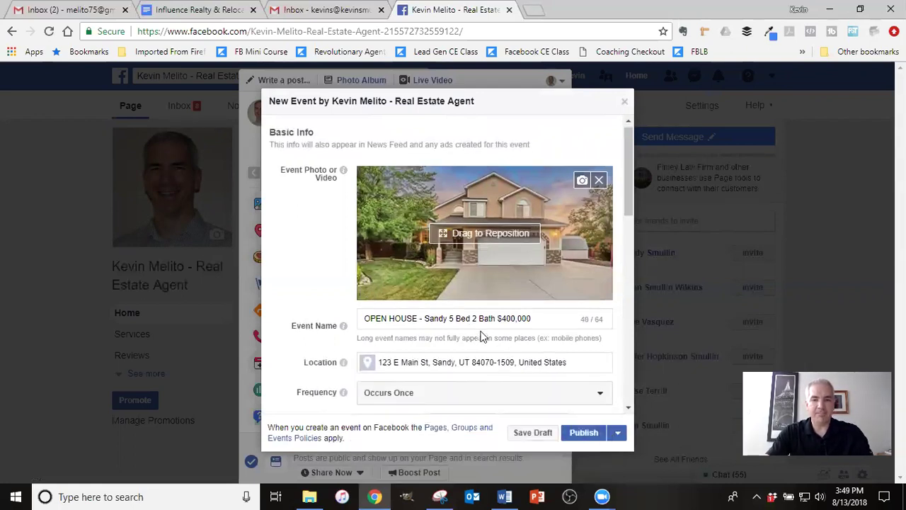
scroll(429, 334, "down", 1)
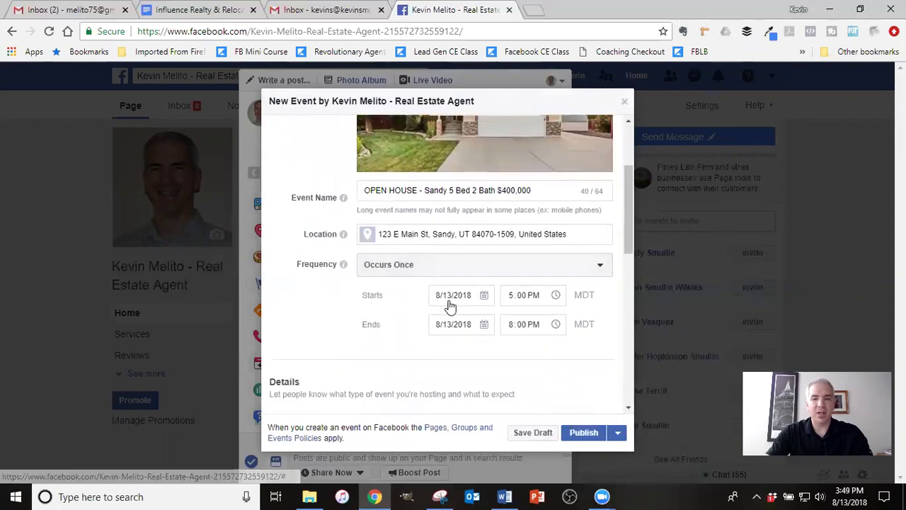
left_click(456, 296)
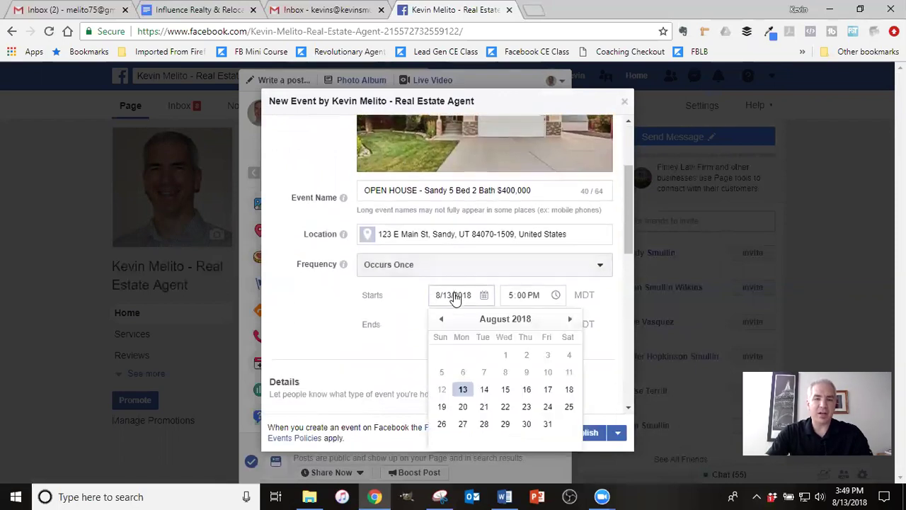
left_click(569, 392)
left_click(514, 300)
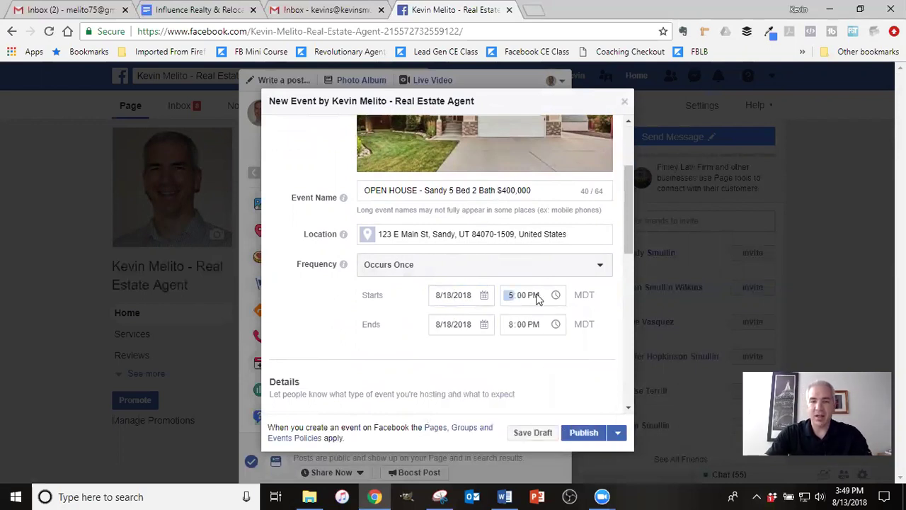
type("11")
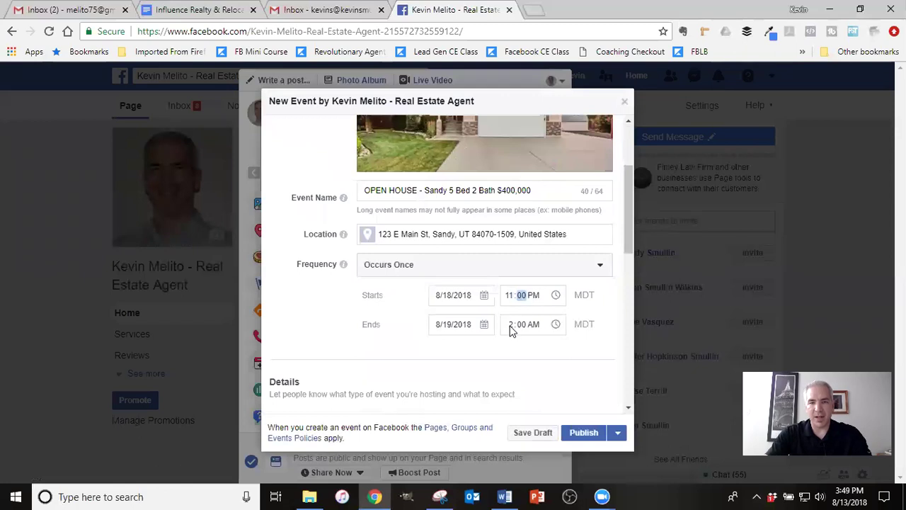
- Set the event's end date to 8/18/2018
left_click(516, 330)
left_click(454, 327)
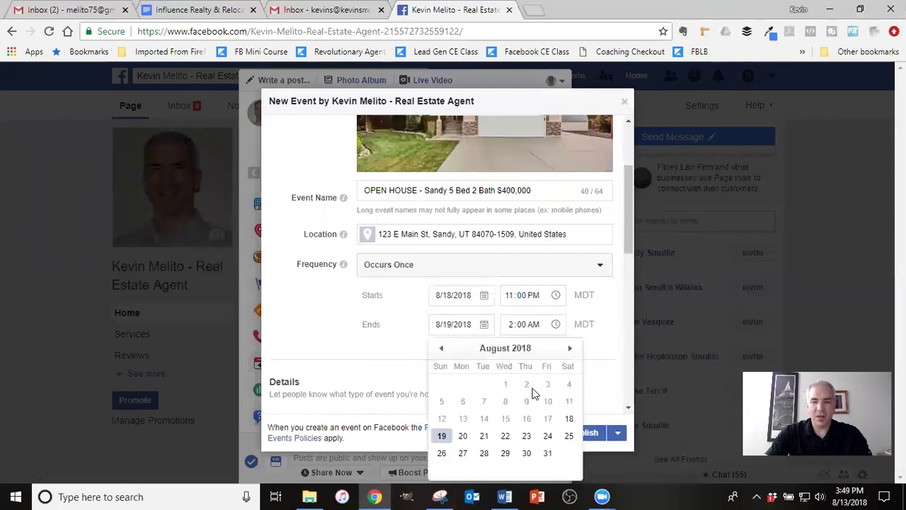
left_click(568, 419)
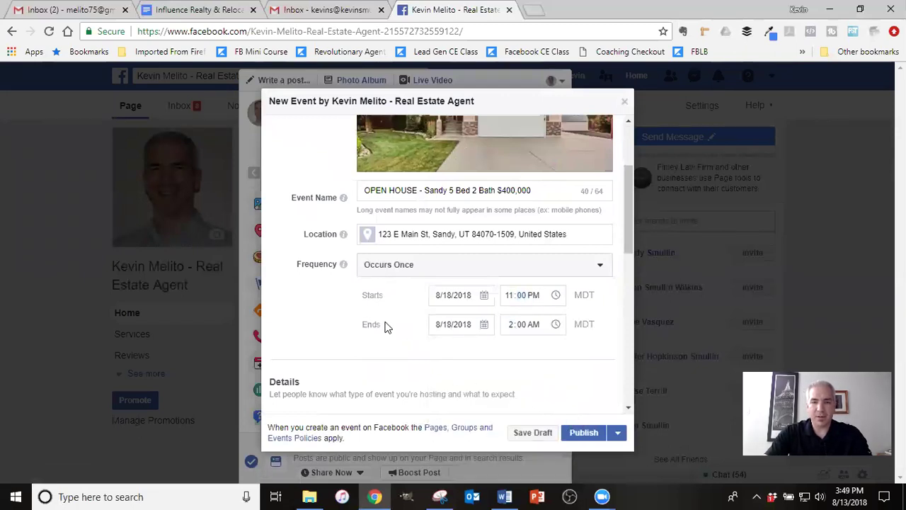
- Switch the event's start time to AM and correct the end date to 8/18/2018
left_click(536, 297)
key("a")
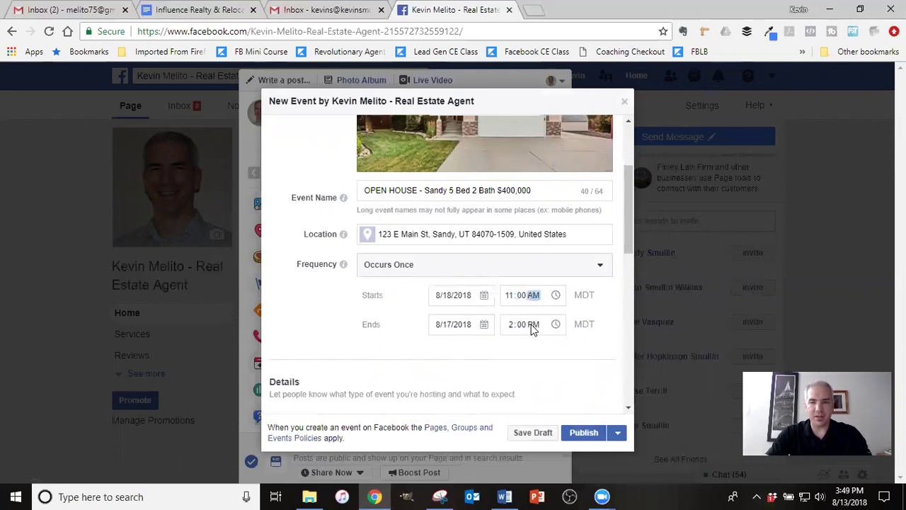
left_click(532, 326)
left_click(515, 354)
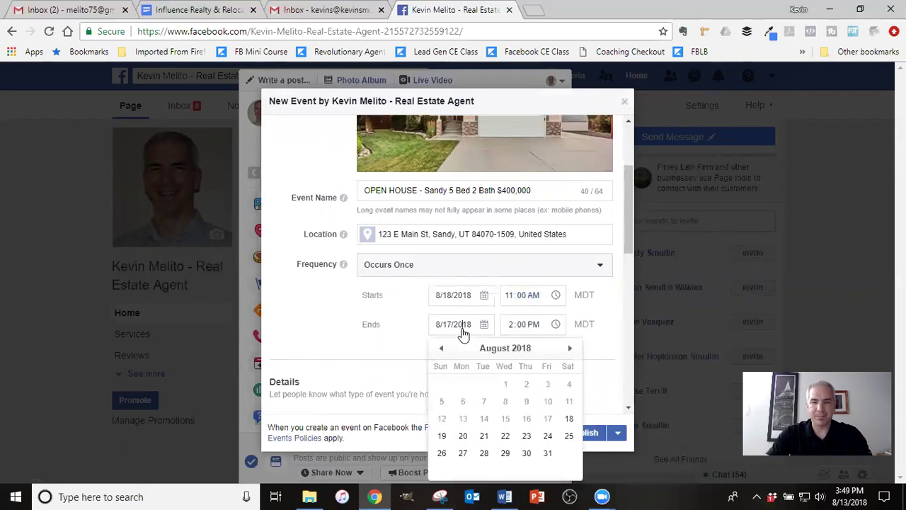
left_click(569, 418)
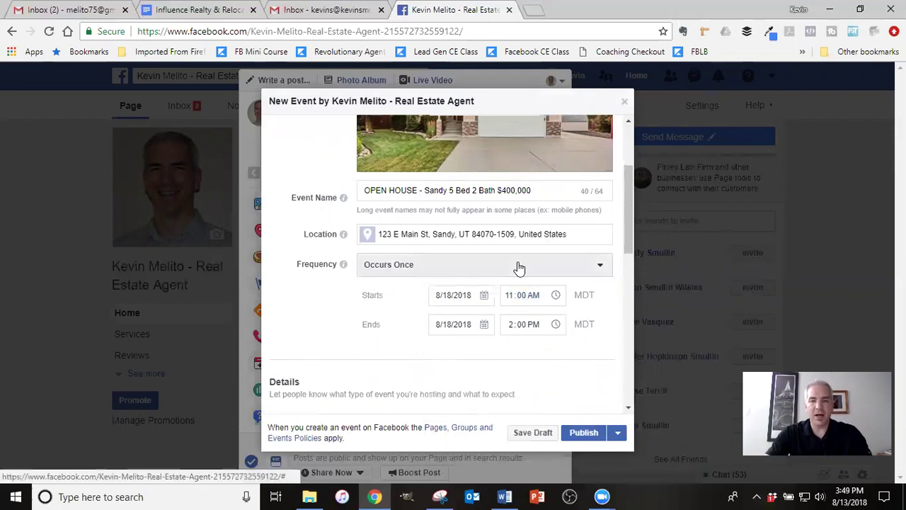
scroll(439, 297, "up", 1)
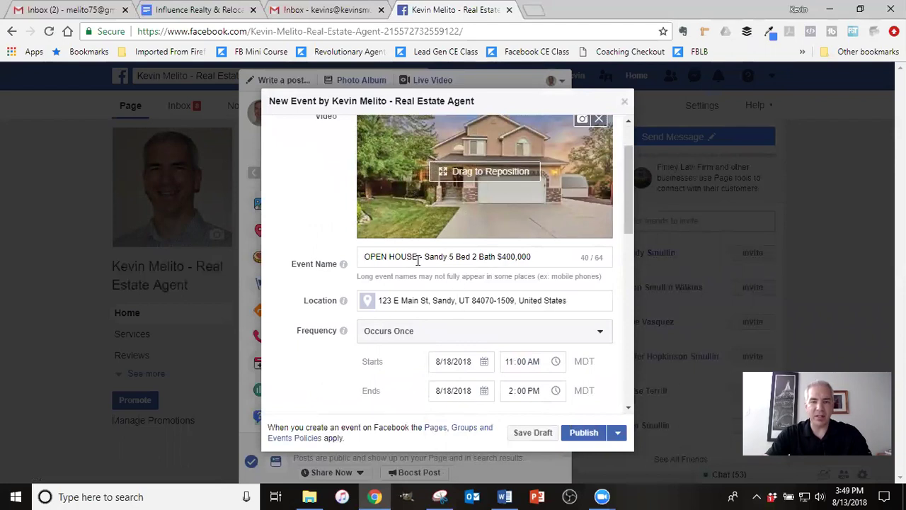
- Set the event's category to Home in the Details section
scroll(432, 255, "down", 4)
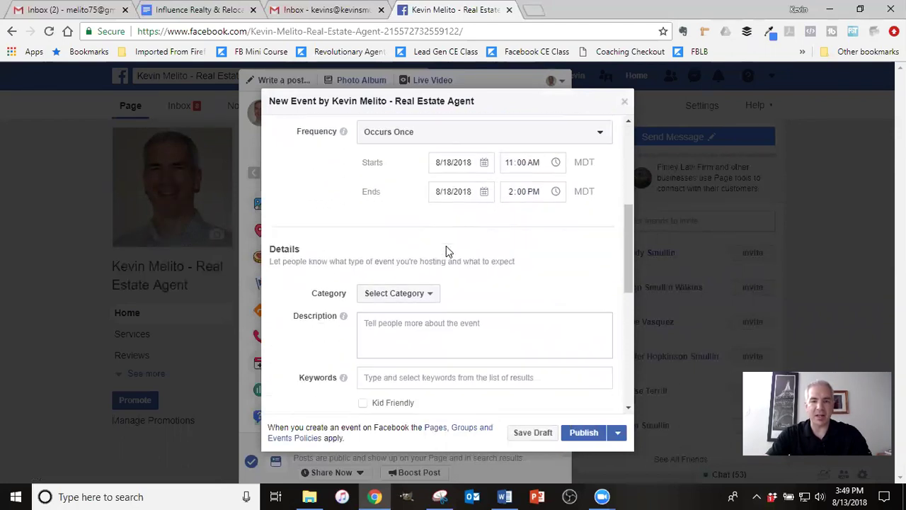
left_click(423, 232)
scroll(412, 272, "down", 2)
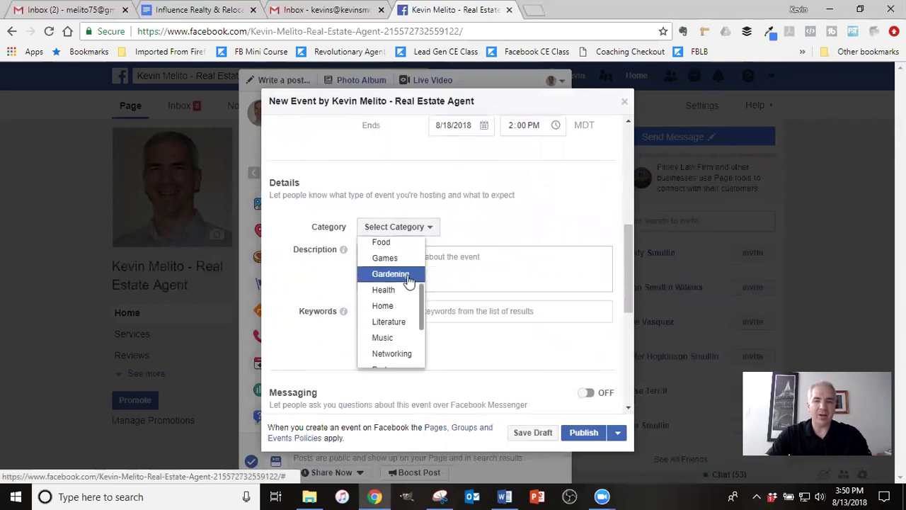
left_click(383, 306)
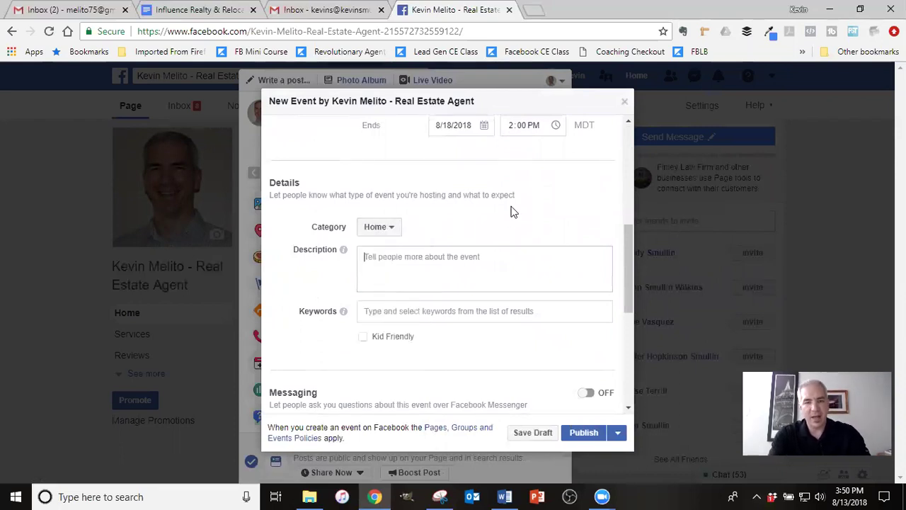
- Write the event description: "This is where I would put the information about the home (trying to sell it). MLS description"
type("This is ")
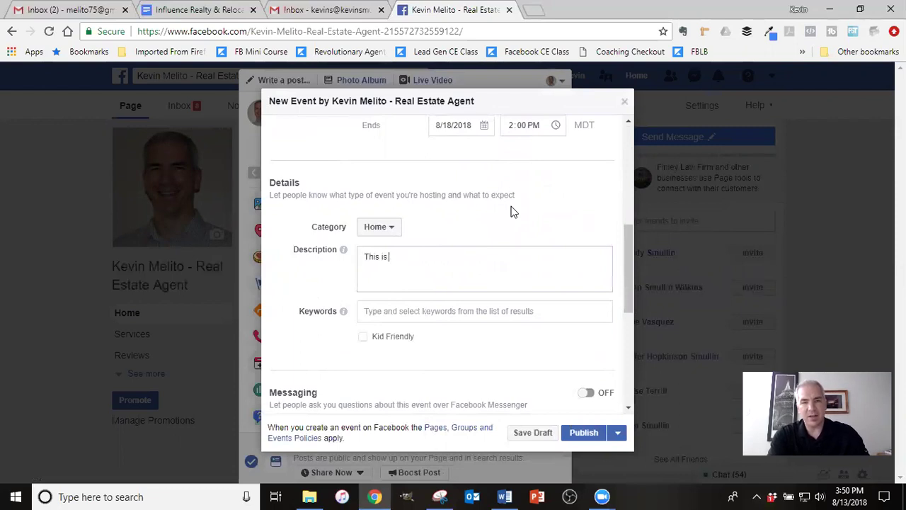
type("where ")
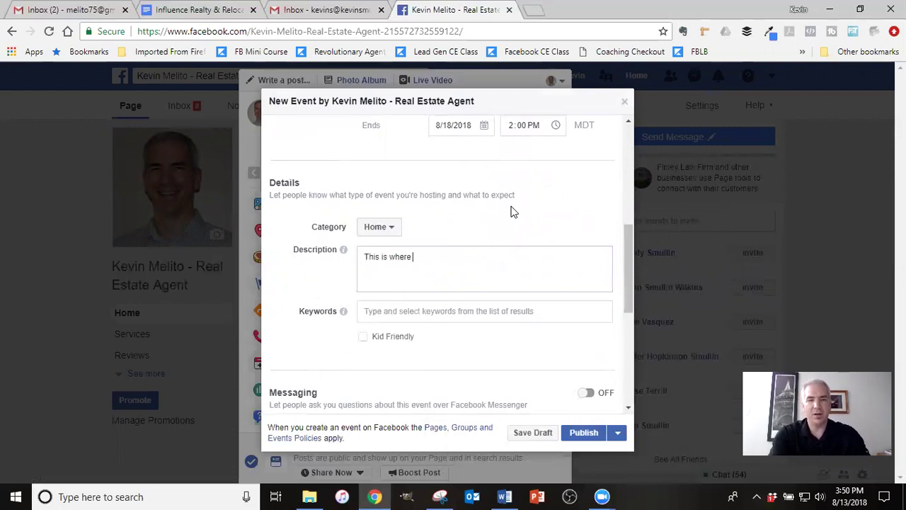
type("I would put the inf")
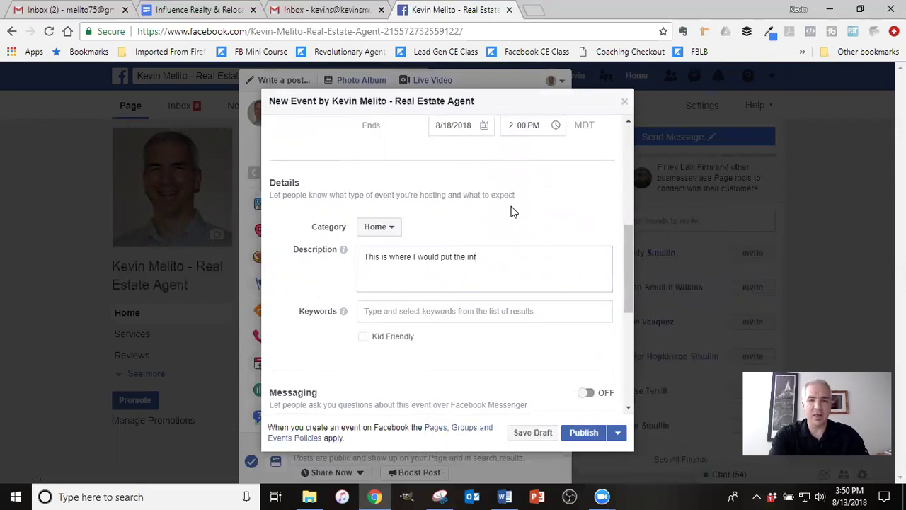
type("ormation about the home")
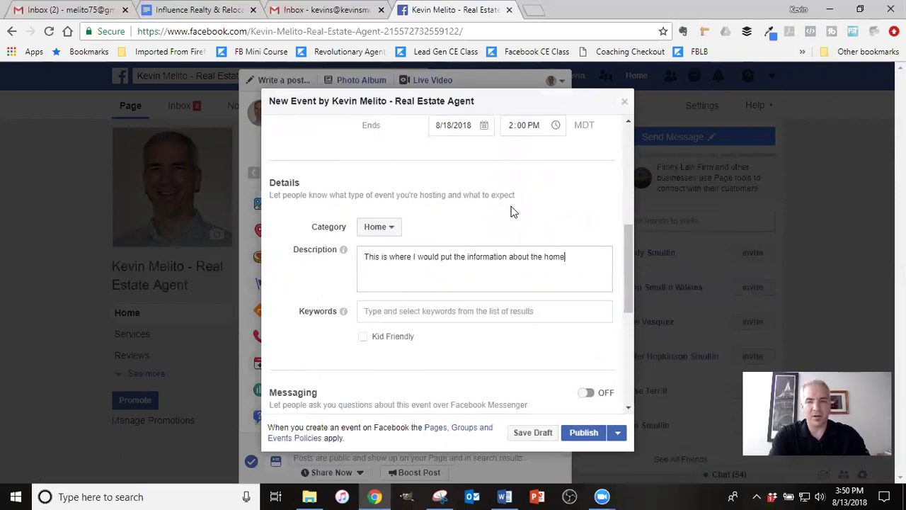
type(" (tryi")
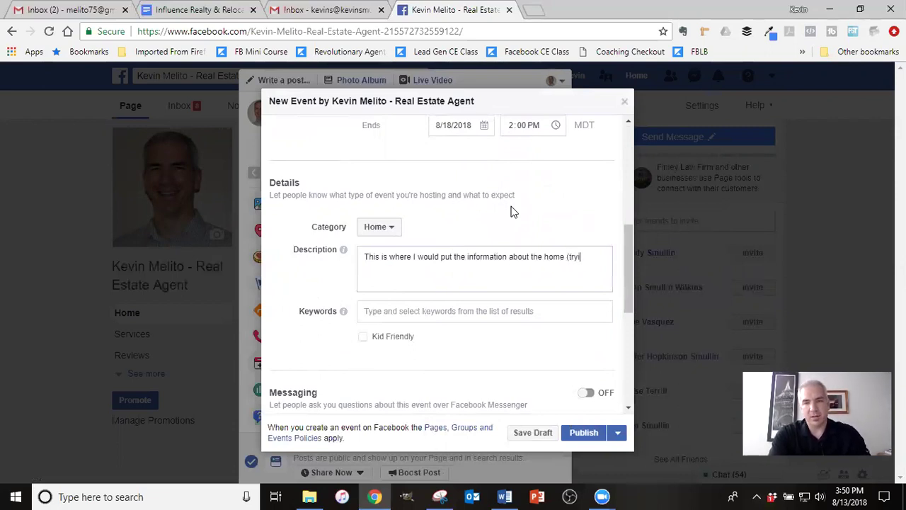
type("ng to sell it")
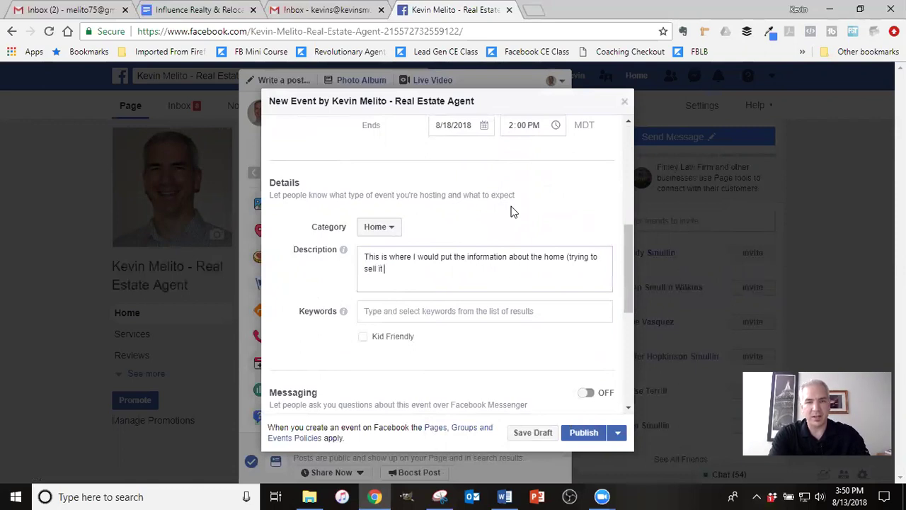
type(").")
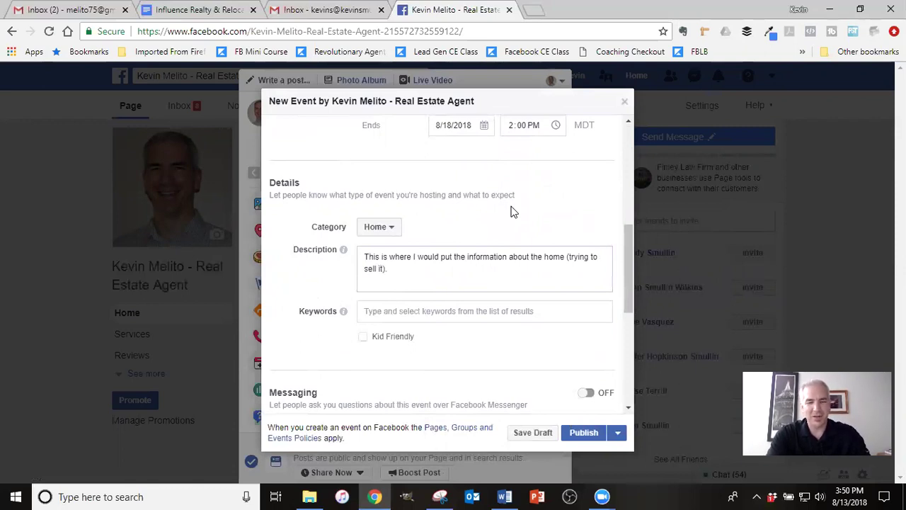
type(" MLS descr")
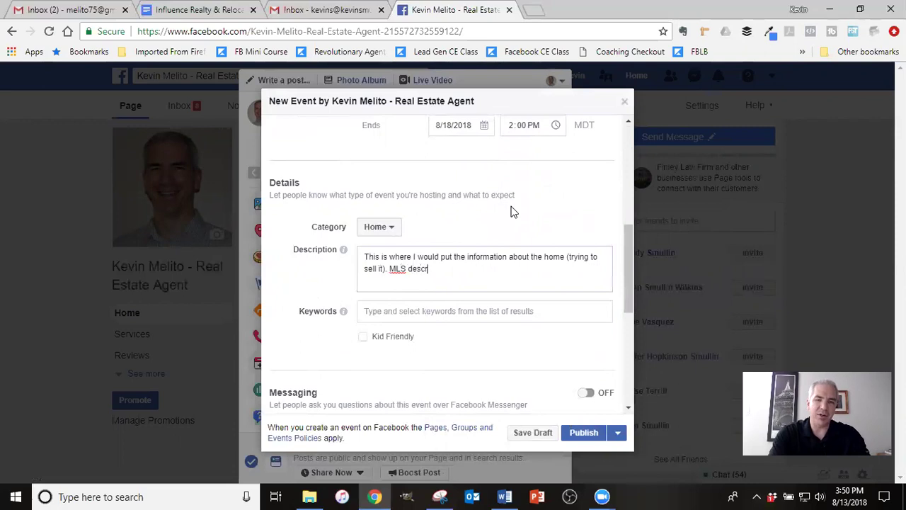
type("iption")
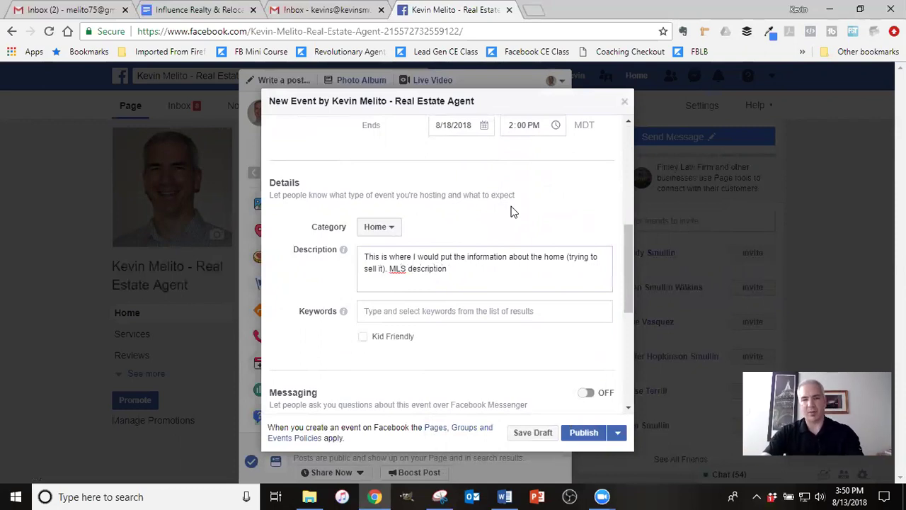
- Add the suggested keyword "Real estate" to the event and mark it as Kid Friendly
type("real")
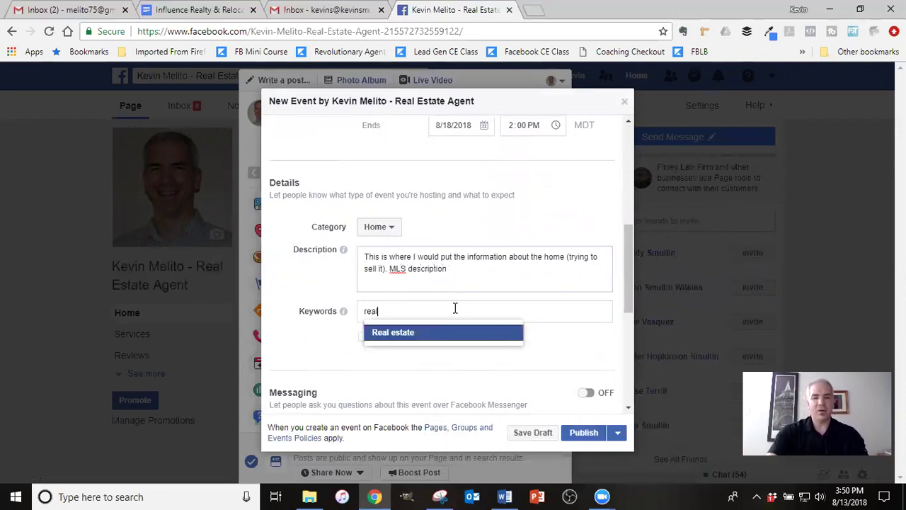
left_click(404, 332)
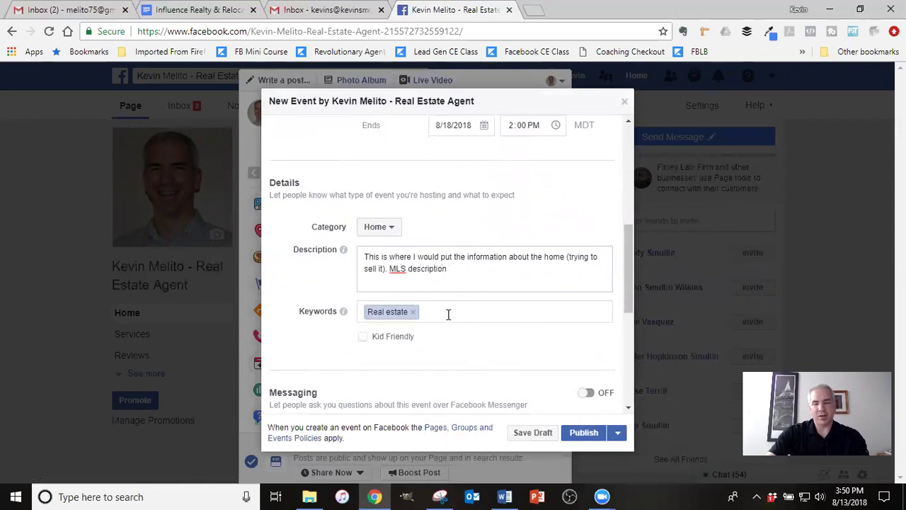
left_click(363, 338)
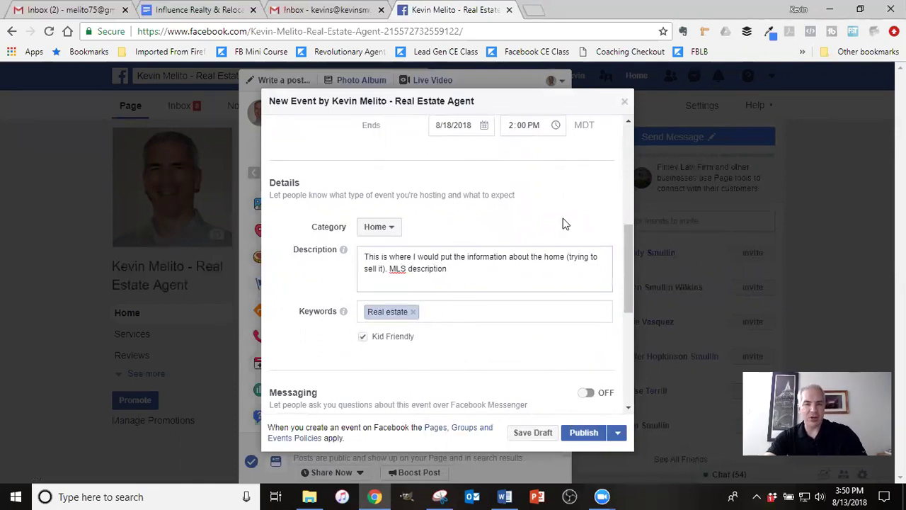
- Turn on messaging so people can ask questions about the event over Facebook Messenger
scroll(605, 205, "down", 1)
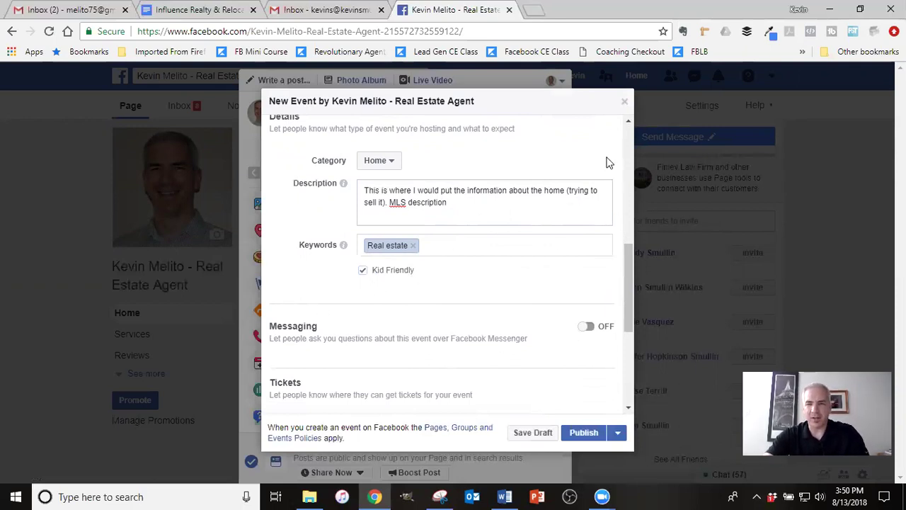
scroll(609, 156, "down", 2)
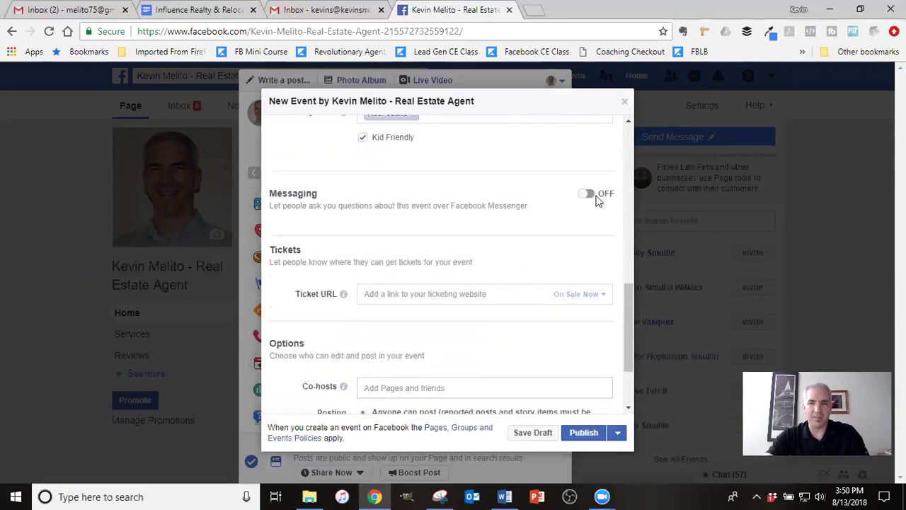
left_click(587, 195)
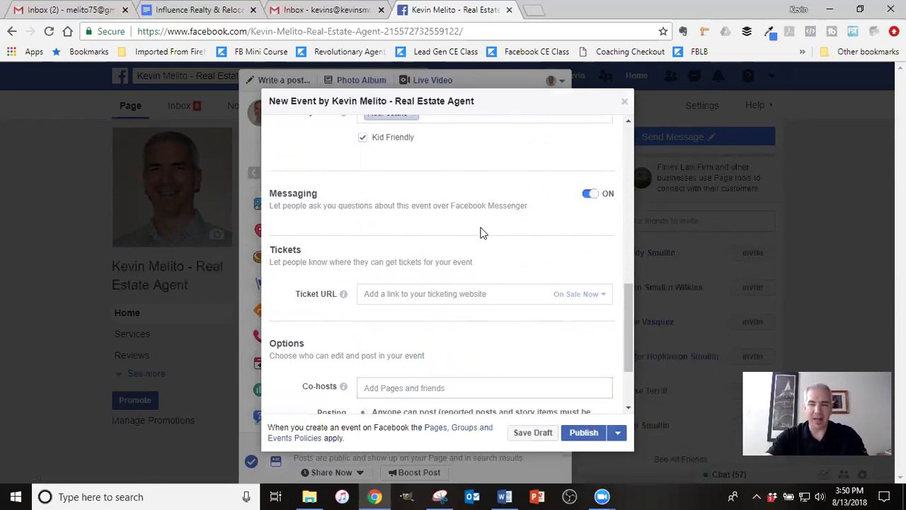
- Add the Intercap Lending mortgage broker's page as an event co-host and remove it again
scroll(557, 207, "down", 1)
scroll(538, 198, "down", 2)
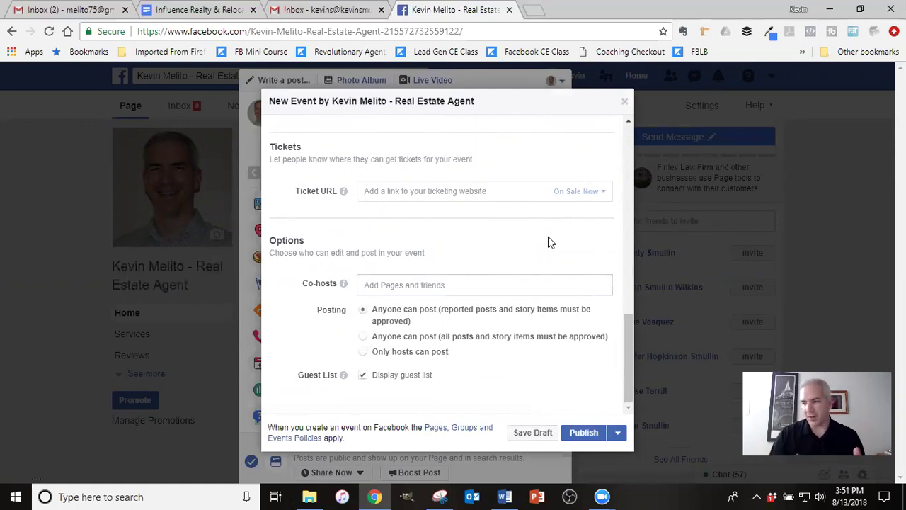
type("ste")
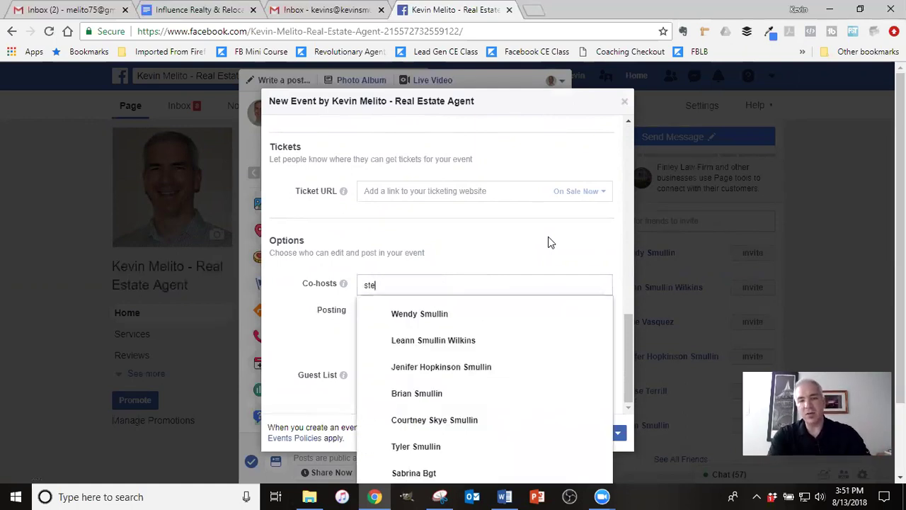
type("phan")
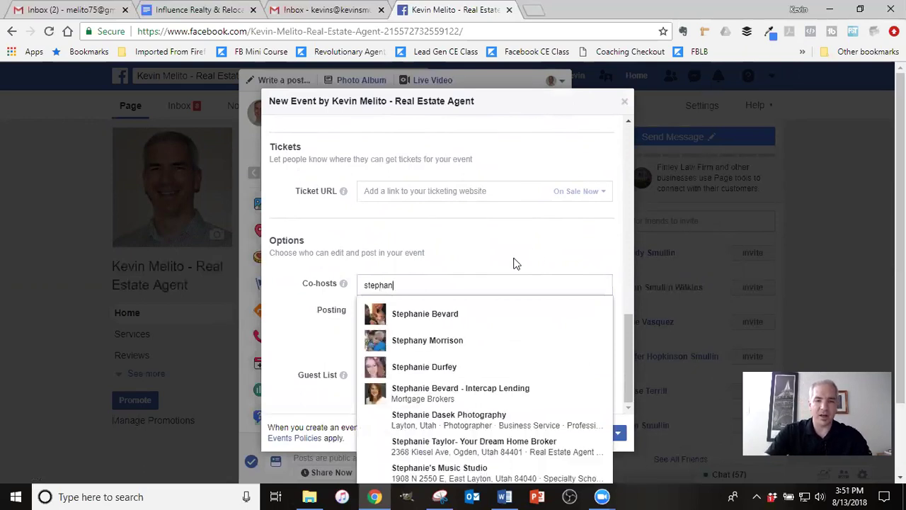
left_click(437, 399)
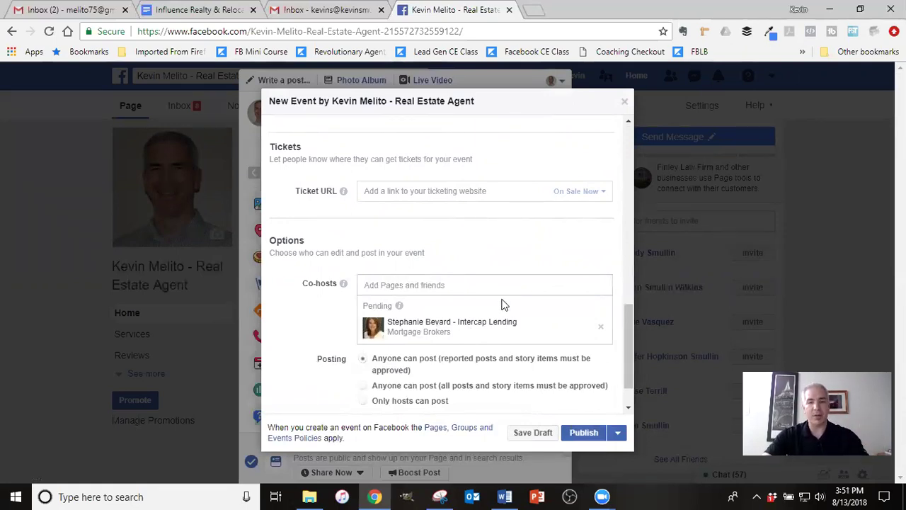
left_click(602, 330)
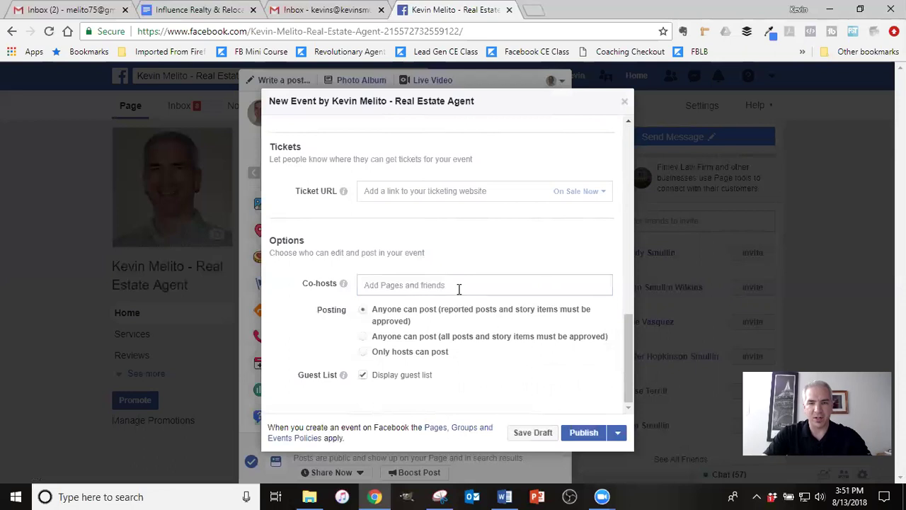
- Publish the open house event with the guest list displayed and respond to it as Going
left_click(362, 376)
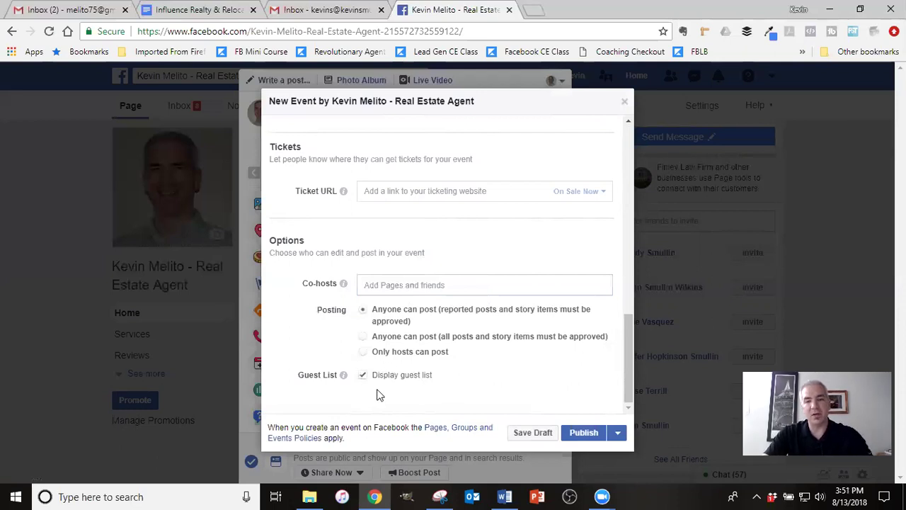
left_click(581, 433)
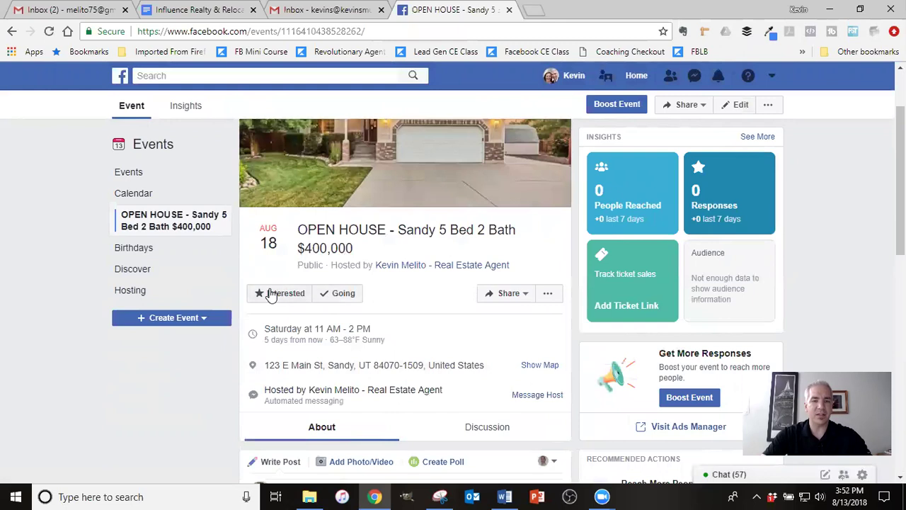
left_click(343, 293)
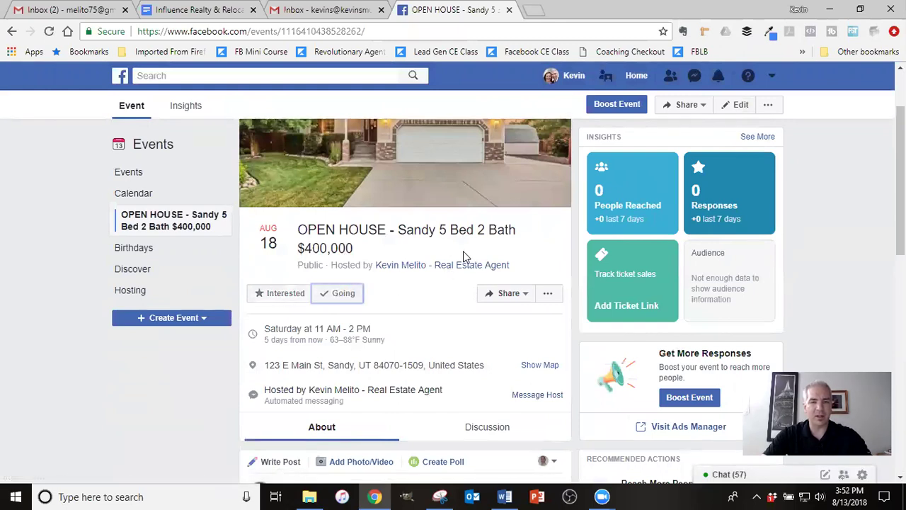
- Review the event's guests under Interested, Going and Invited, and close the guest list
scroll(453, 243, "down", 3)
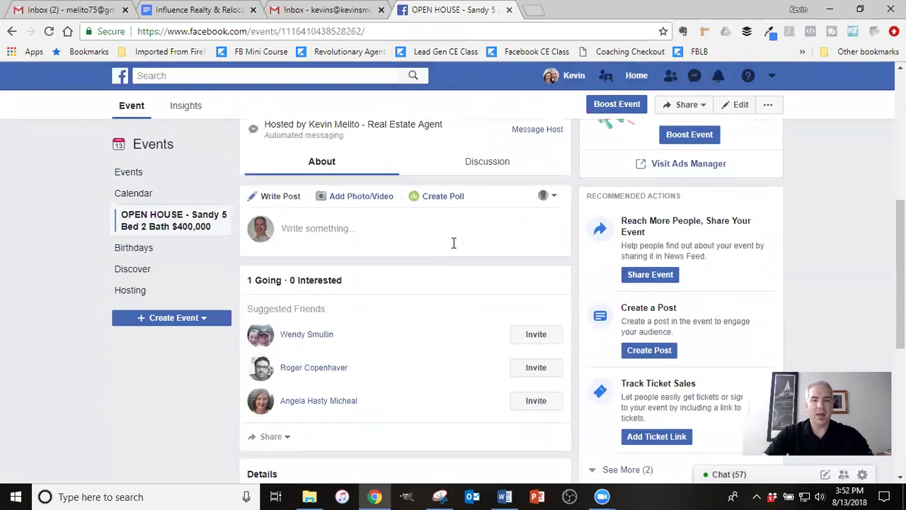
left_click(294, 282)
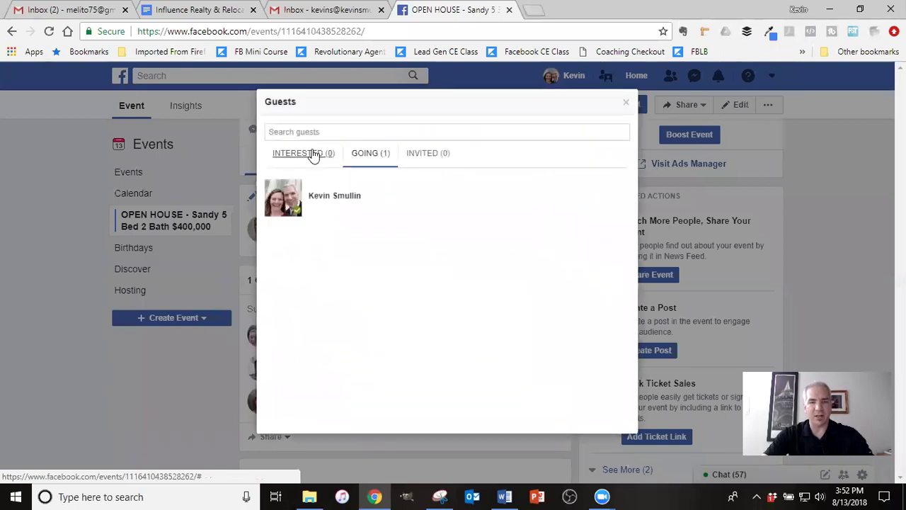
left_click(312, 155)
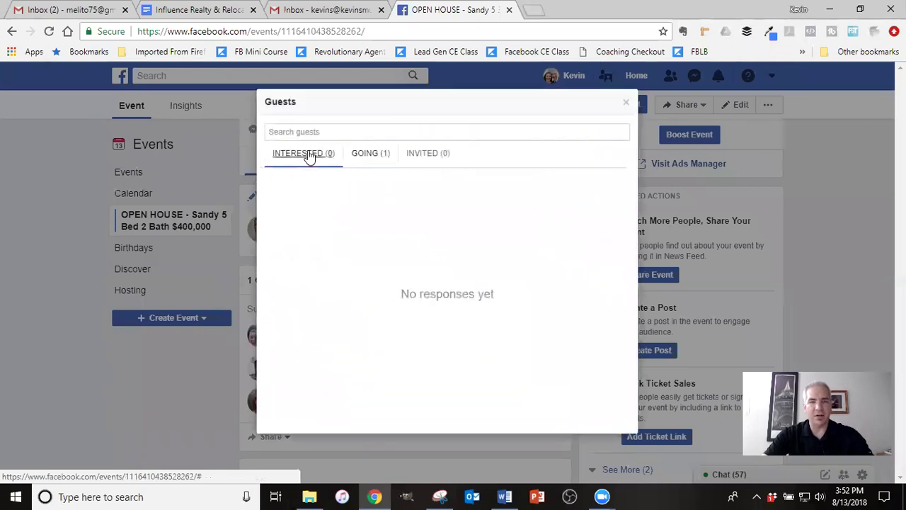
left_click(358, 156)
left_click(420, 157)
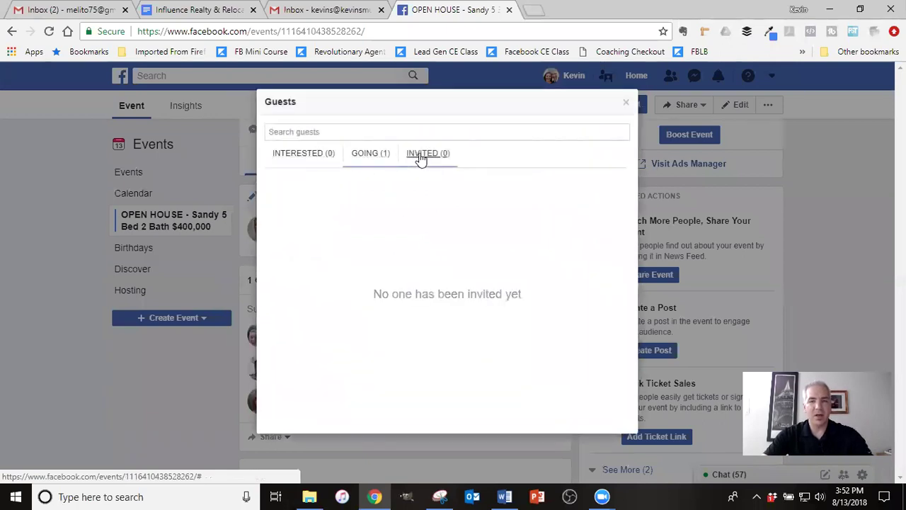
left_click(625, 104)
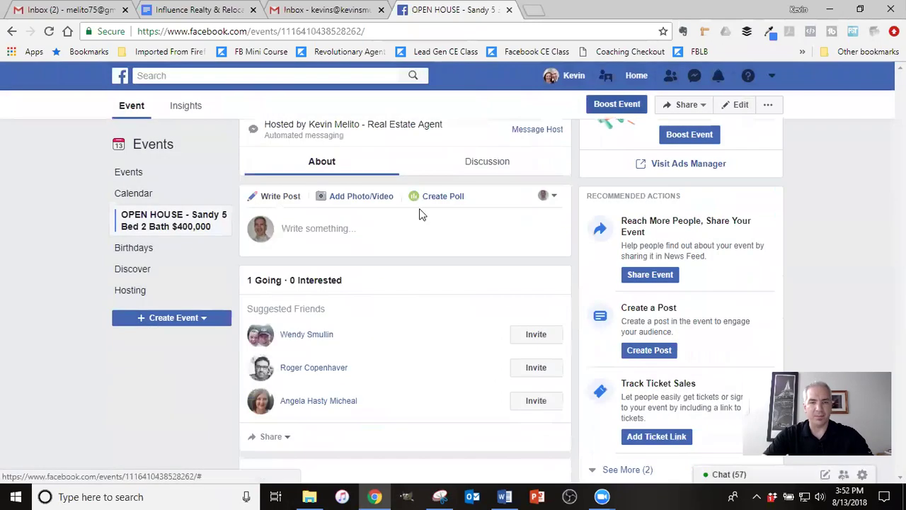
- Look through the friends who can be invited to the event and close the invitation without sending any invites
scroll(420, 213, "down", 2)
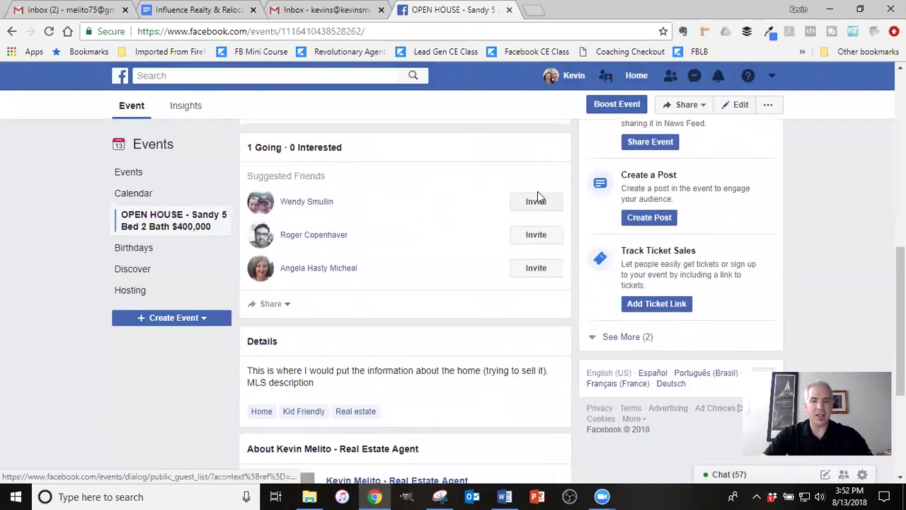
left_click(287, 305)
left_click(289, 306)
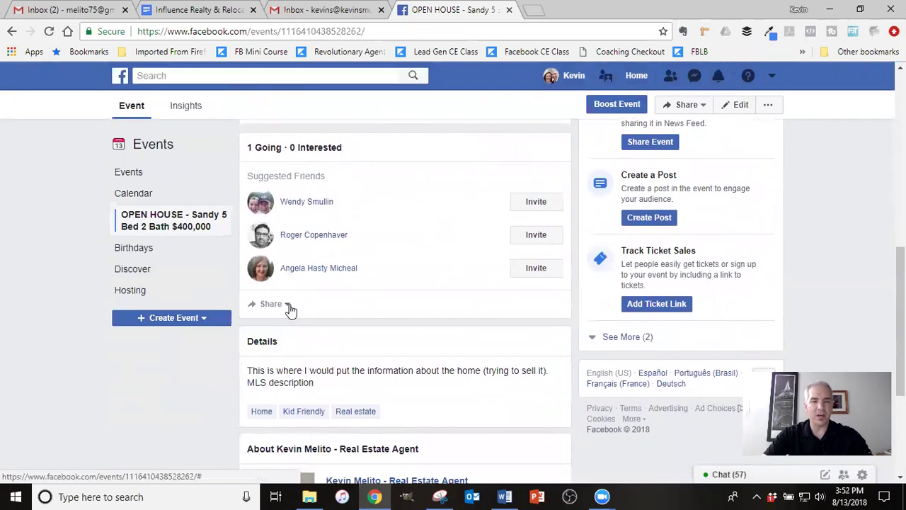
left_click(289, 306)
left_click(252, 327)
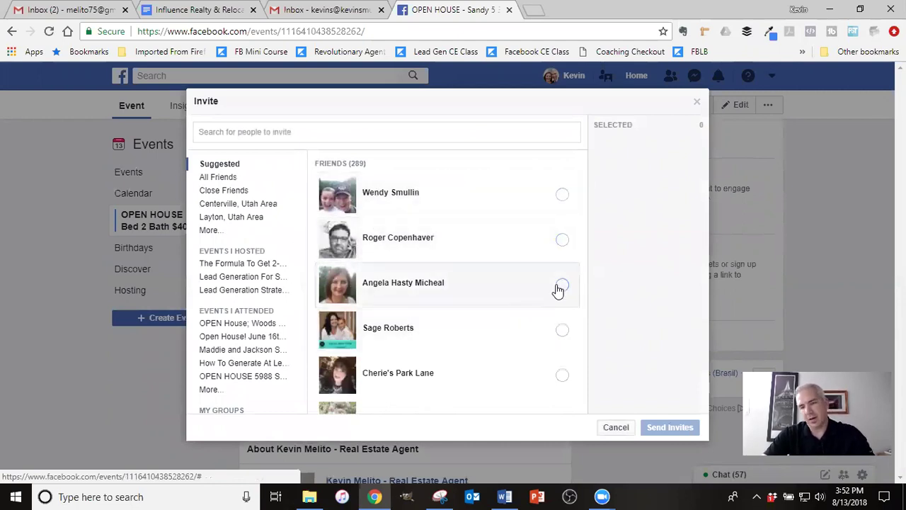
left_click(613, 428)
scroll(449, 245, "up", 1)
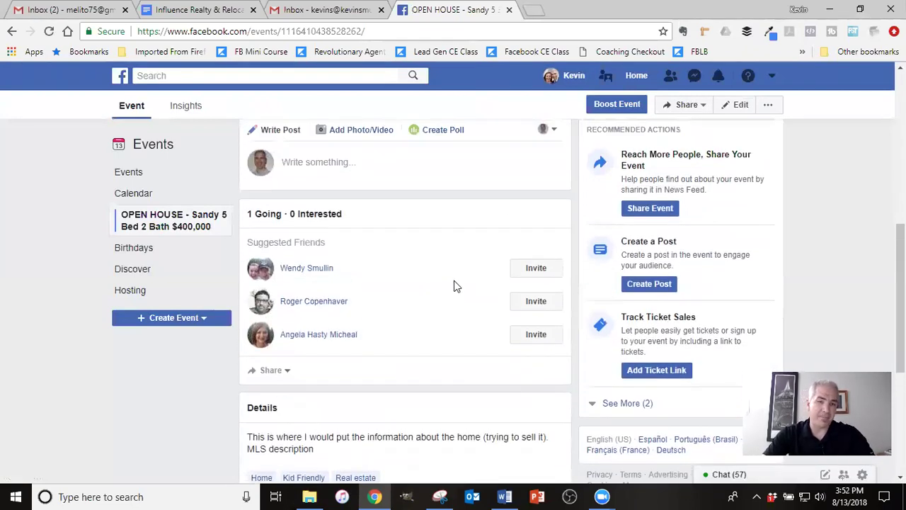
- Open the open house event's discussion and start a new post there
scroll(453, 286, "up", 2)
scroll(455, 279, "down", 2)
scroll(419, 229, "up", 5)
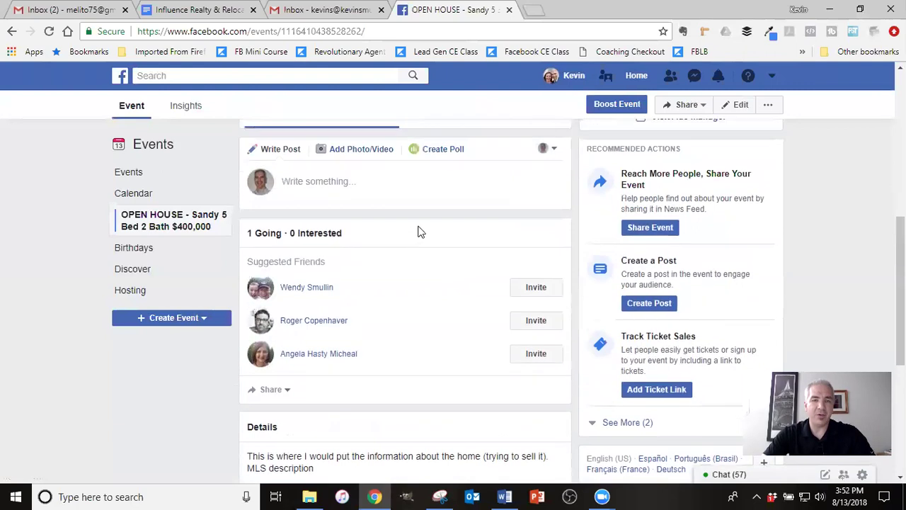
scroll(442, 182, "down", 2)
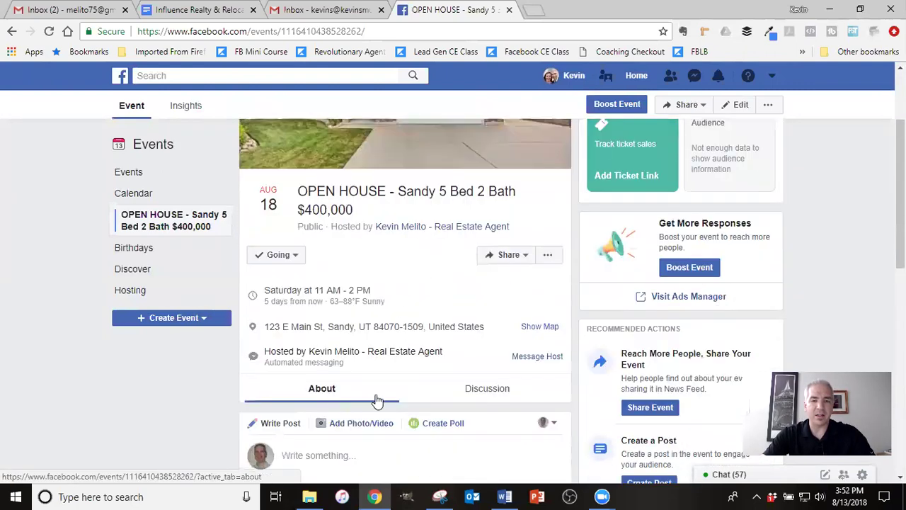
left_click(494, 394)
scroll(453, 277, "down", 3)
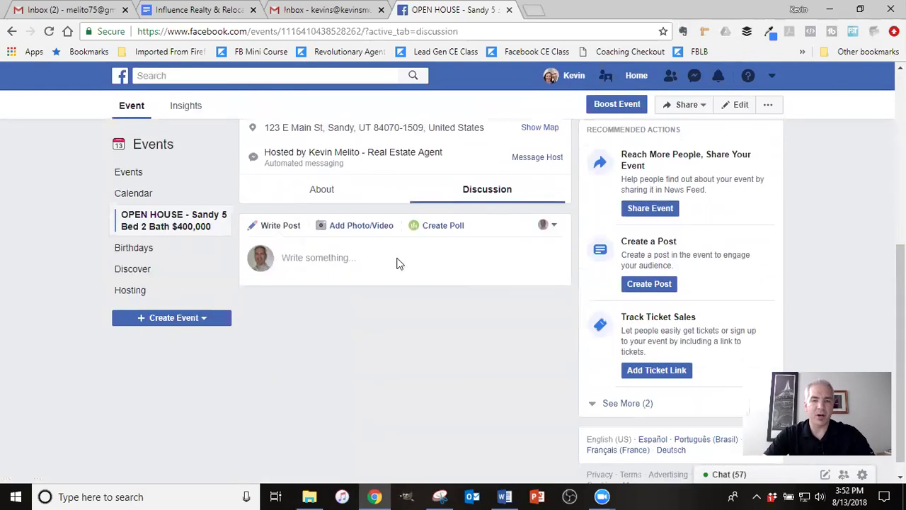
left_click(363, 261)
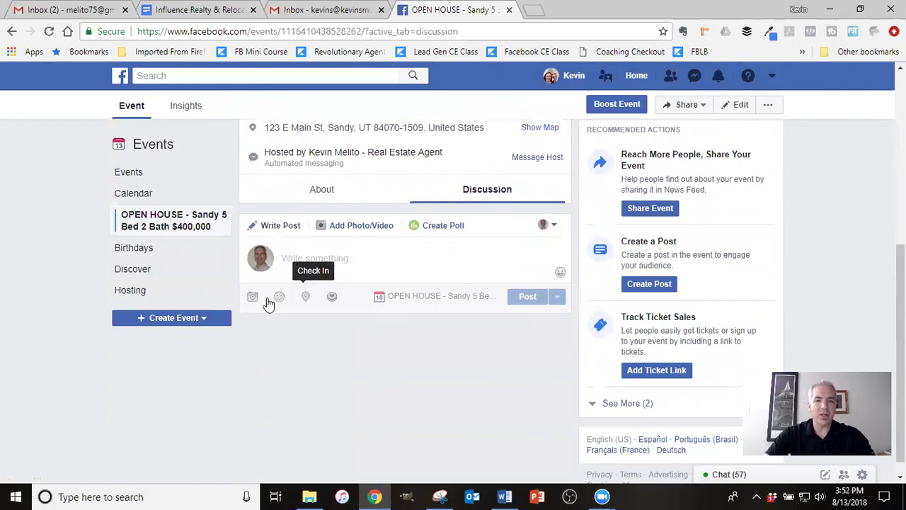
- Attach five home photos from the Marbella folder to the post: 9X2oM2Xo, mAMpT5hE, tHuuHoH8, tKRy4JJk and UU_b1QEI
left_click(257, 300)
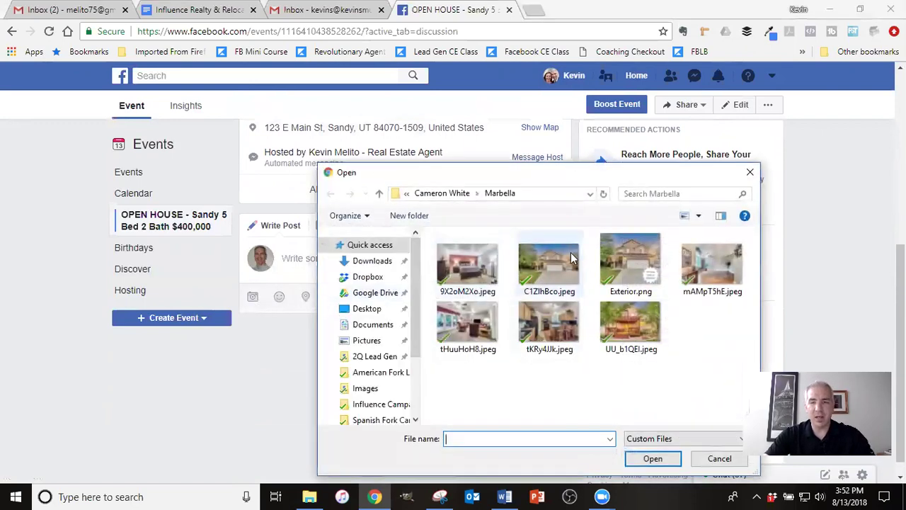
left_click(469, 263)
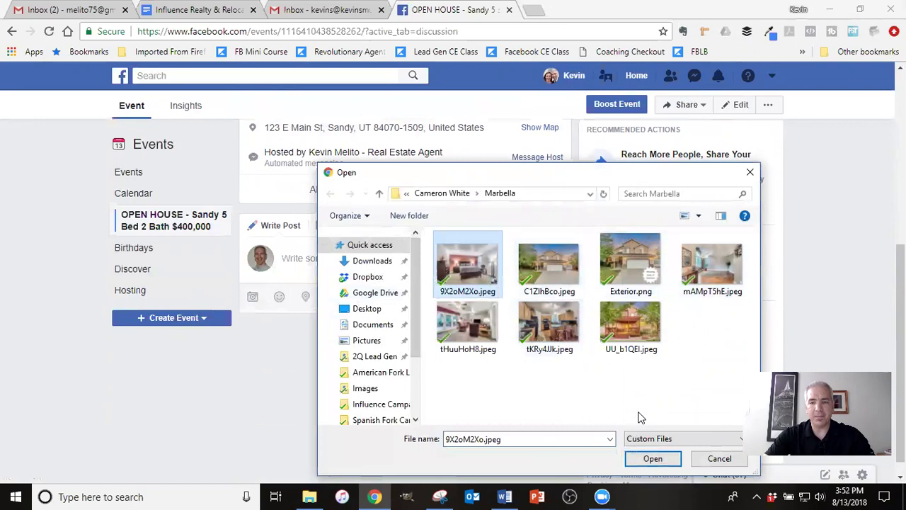
left_click(706, 263)
left_click(471, 287, "ctrl")
left_click(475, 326, "ctrl")
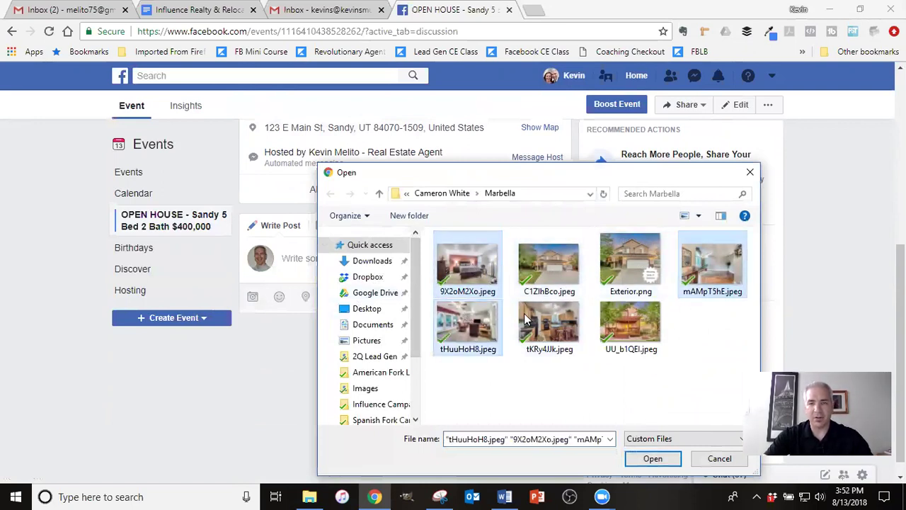
left_click(538, 322, "ctrl")
left_click(629, 330, "ctrl")
left_click(649, 458)
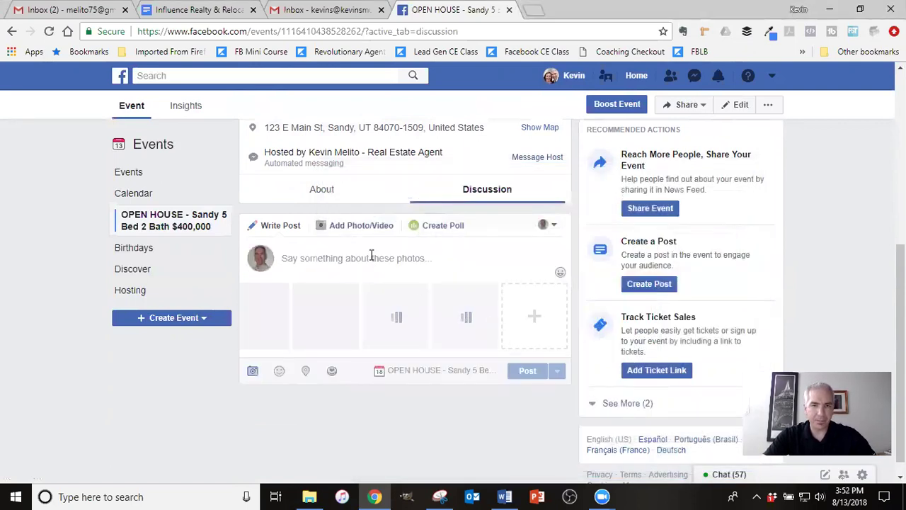
- Caption the photo post "MLS Description (showcasing the photos of the home).", publish it and check it in the event discussion
type("MLS ")
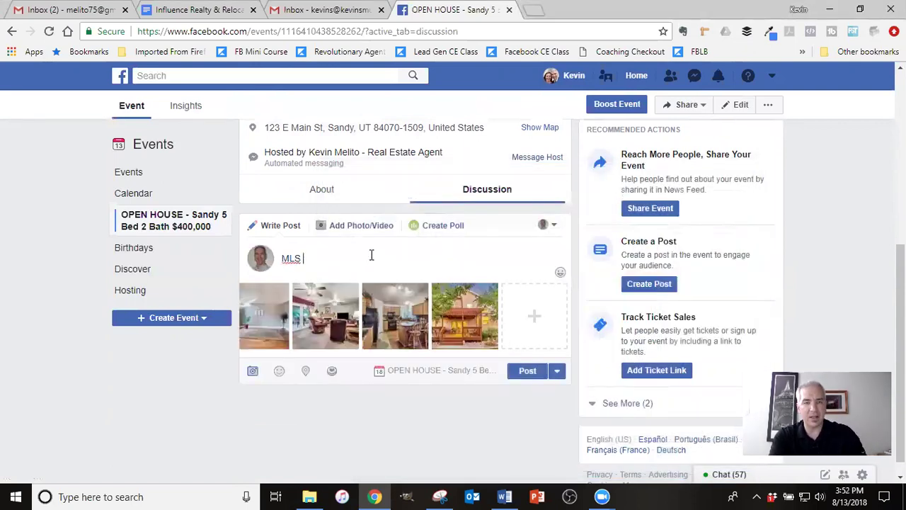
type("Desc")
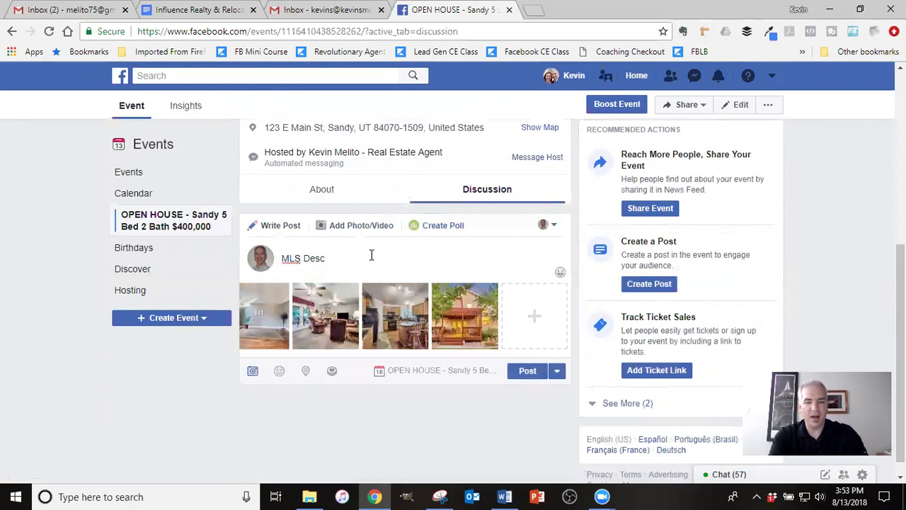
type("ription (showcasing the photos of the home).")
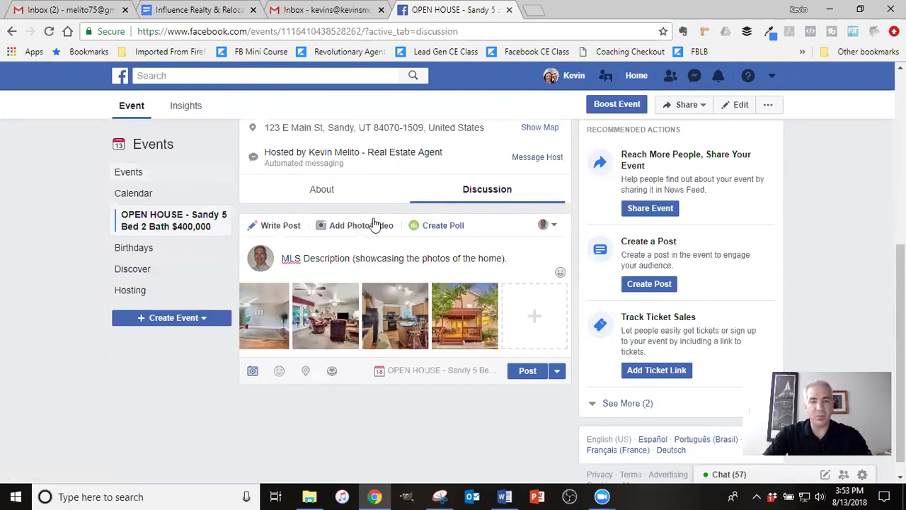
left_click(527, 371)
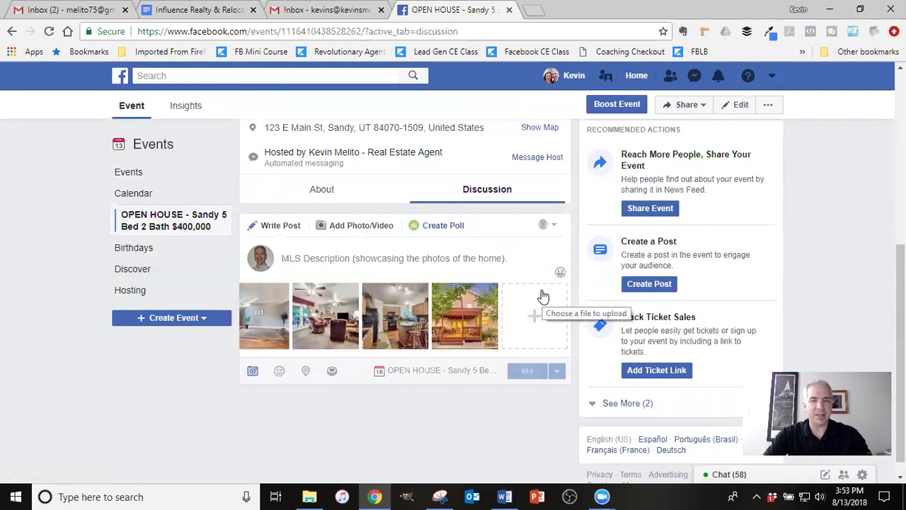
scroll(520, 276, "up", 3)
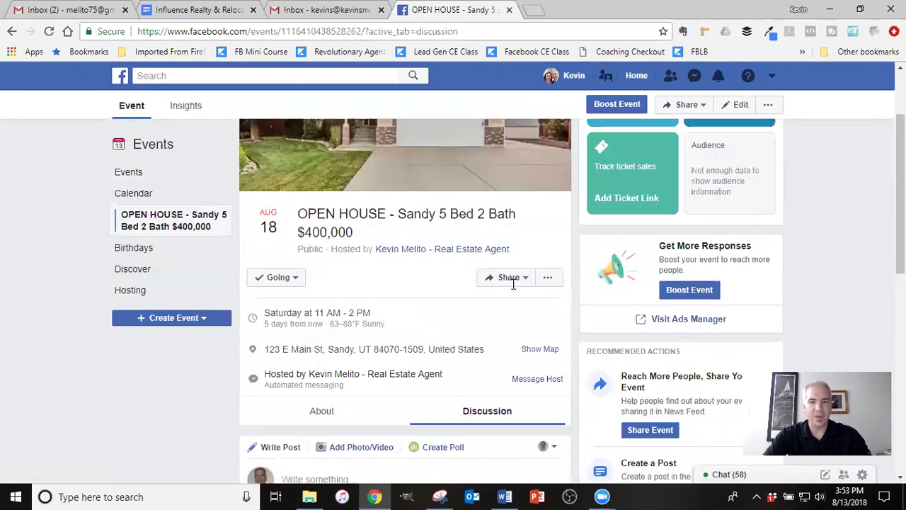
scroll(513, 283, "down", 7)
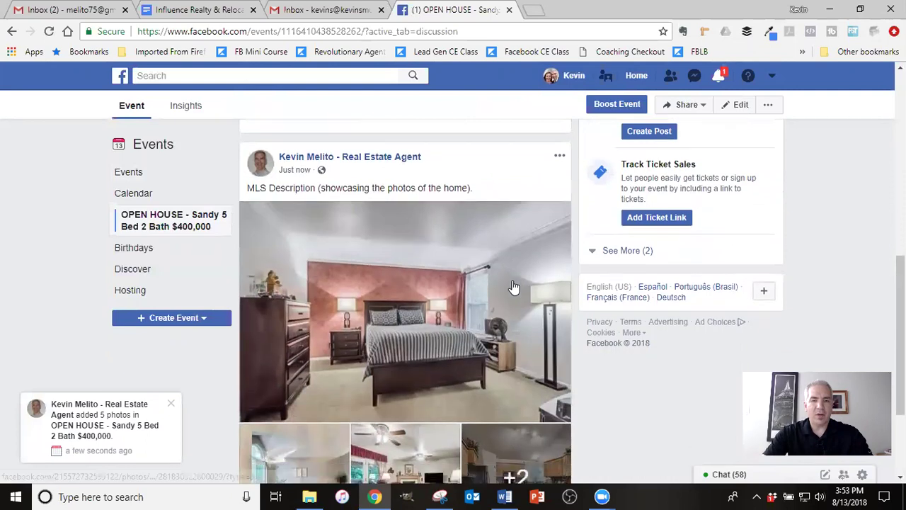
scroll(513, 286, "down", 2)
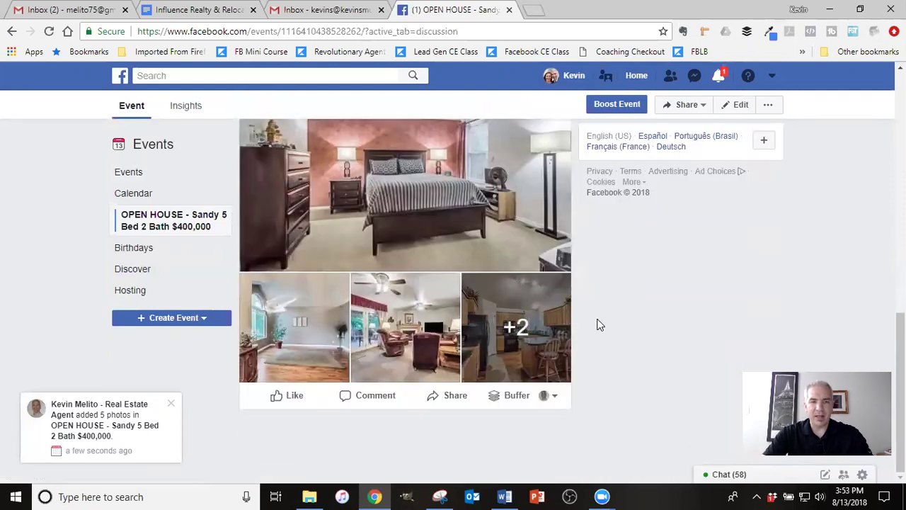
- Add "See photos inside the event post" to the end of the event's description, save the event and review its page
scroll(597, 325, "up", 10)
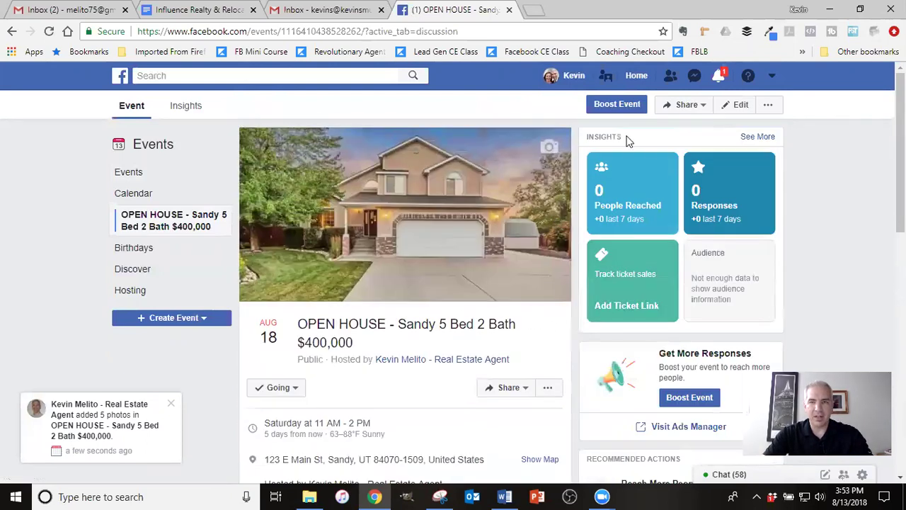
left_click(741, 105)
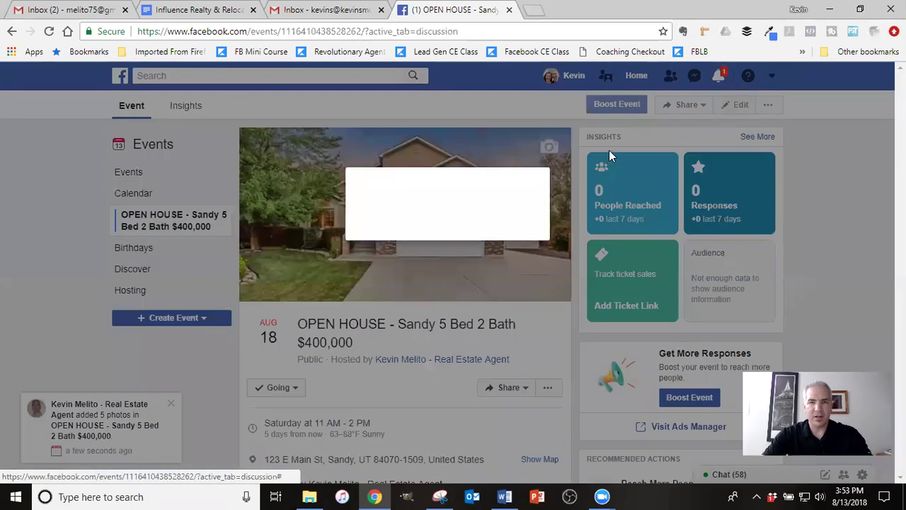
scroll(507, 225, "down", 3)
scroll(507, 224, "down", 2)
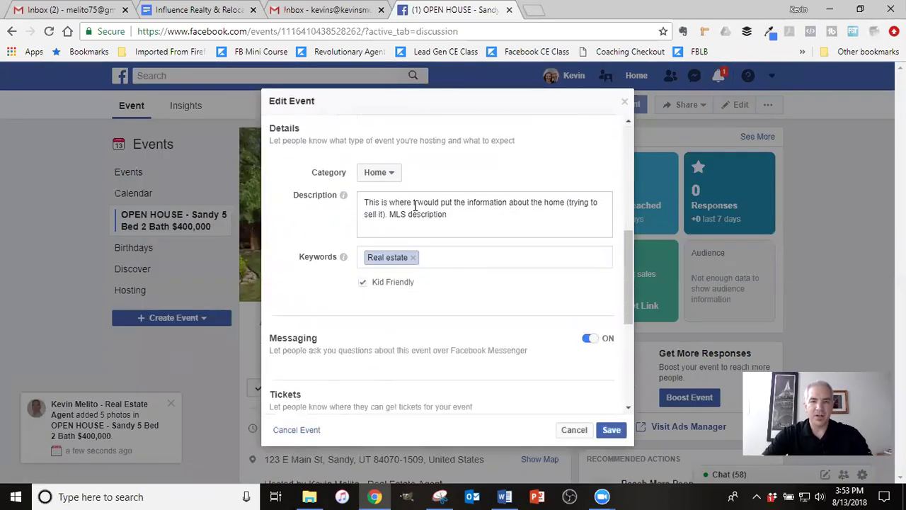
left_click(484, 220)
type("S")
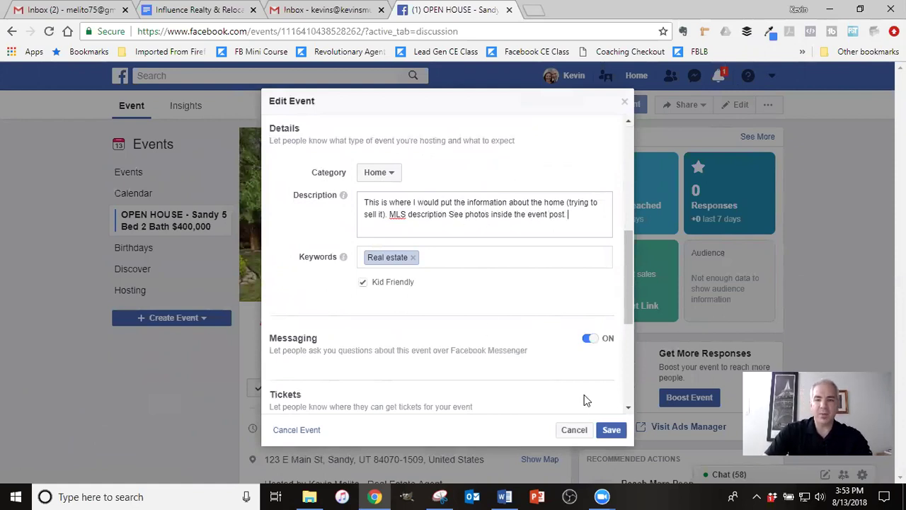
left_click(613, 429)
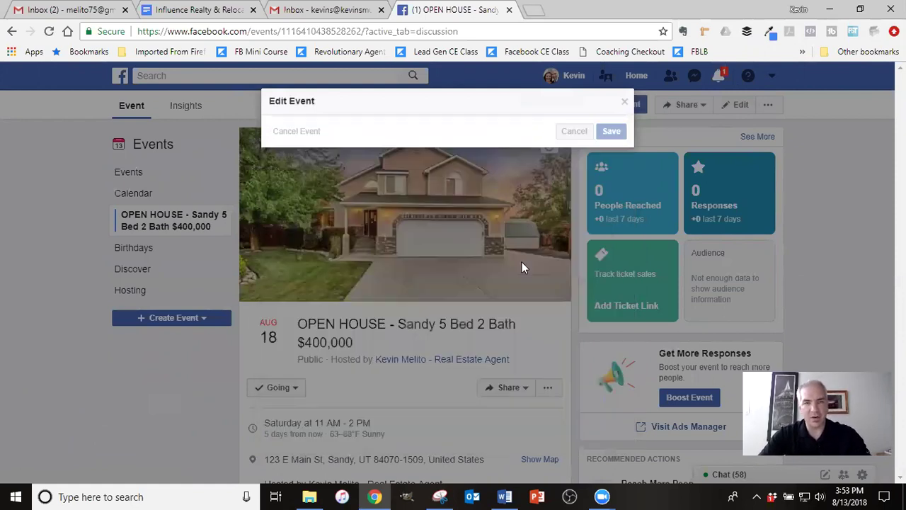
scroll(526, 188, "down", 9)
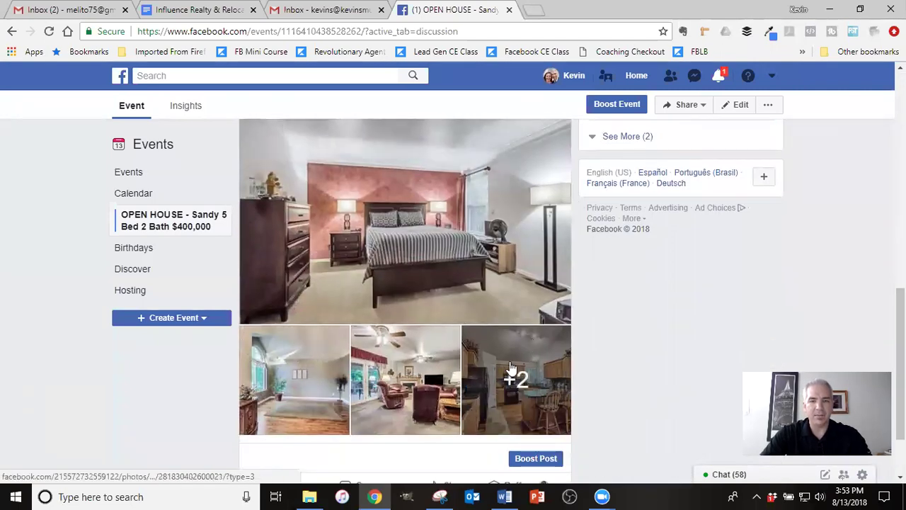
scroll(524, 320, "up", 5)
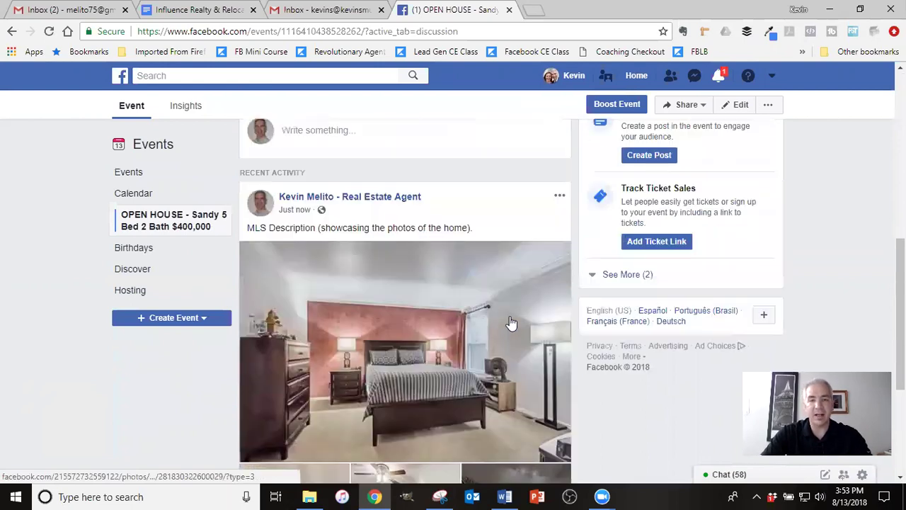
scroll(541, 275, "up", 4)
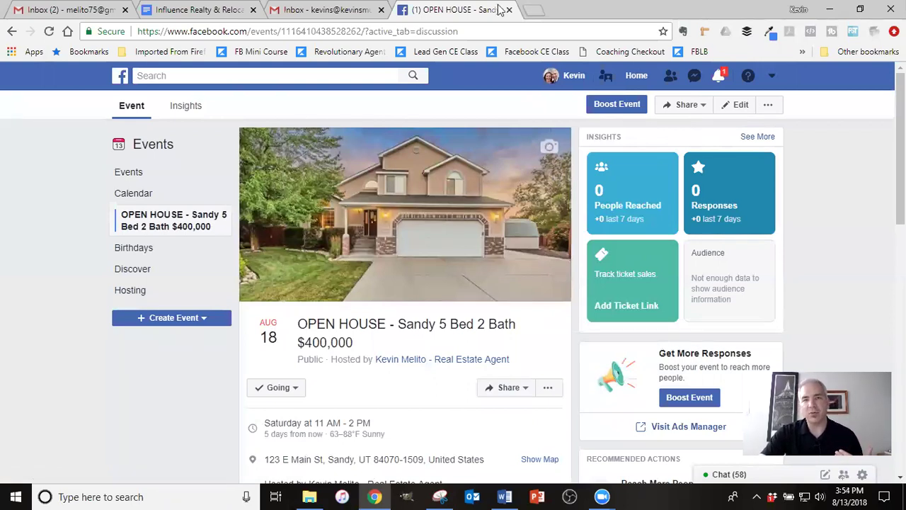
- Start creating a Facebook ad in a new browser tab, starting over instead of continuing the unfinished draft
left_click(535, 10)
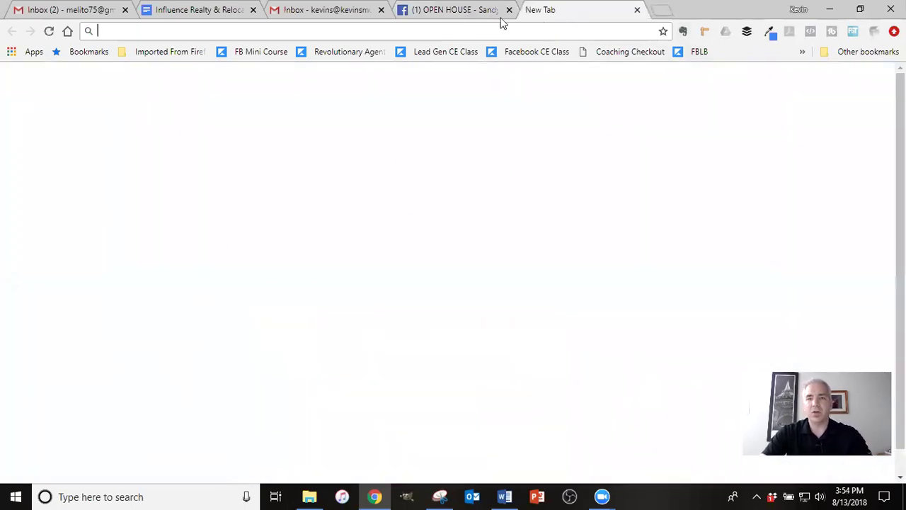
type("fac")
key("Return")
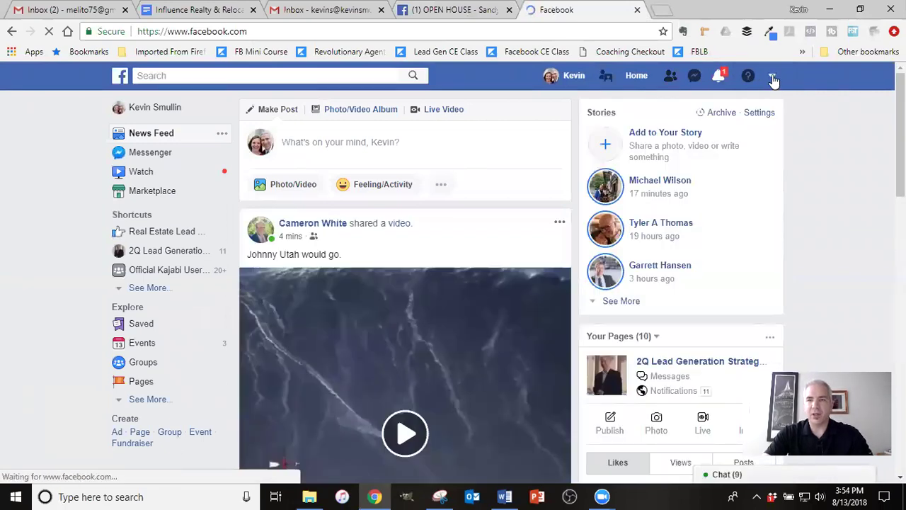
left_click(773, 78)
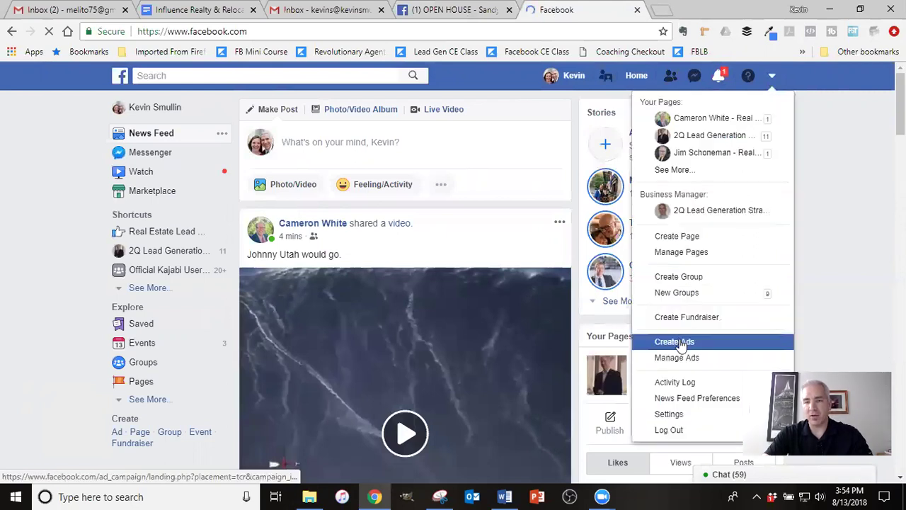
left_click(676, 342)
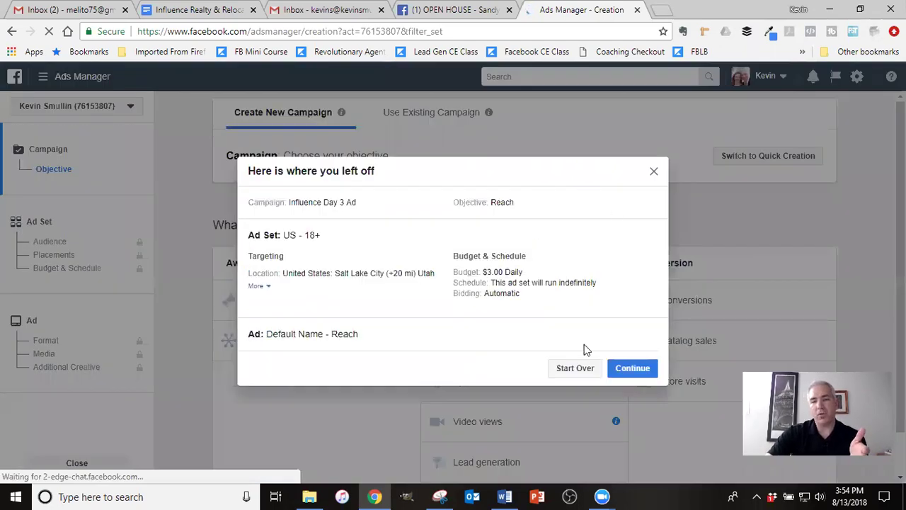
left_click(575, 368)
- Choose Engagement as the campaign's marketing objective, with Event responses as the engagement type
scroll(601, 233, "down", 1)
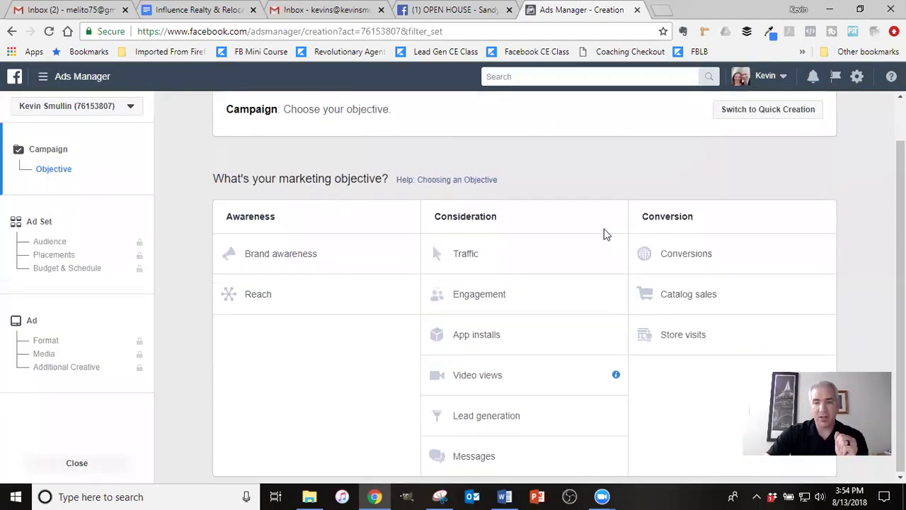
left_click(501, 300)
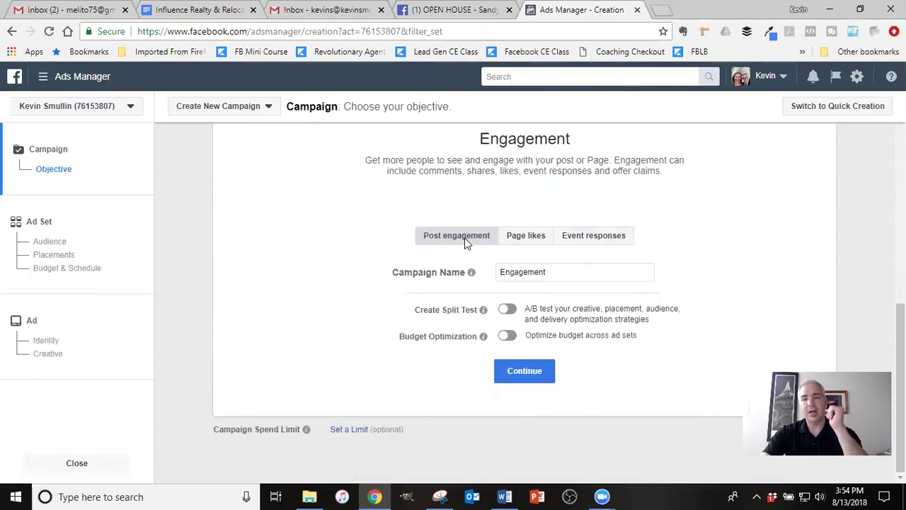
left_click(524, 236)
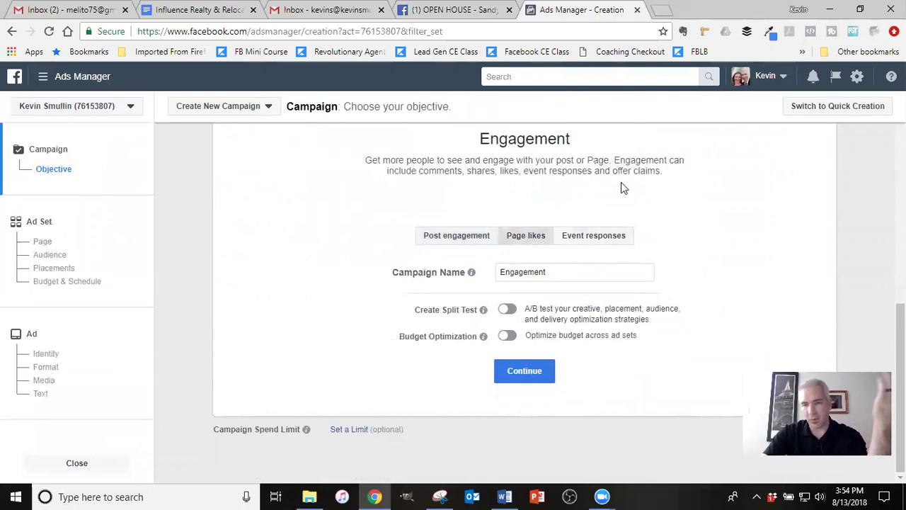
left_click(590, 235)
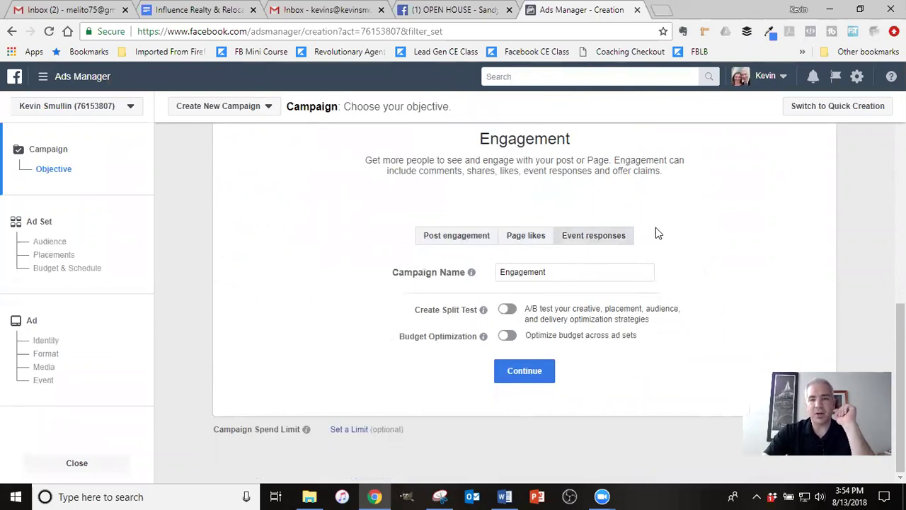
- Name the campaign "Sandy OH" and continue to the ad set's audience settings
double_click(527, 269)
type("San")
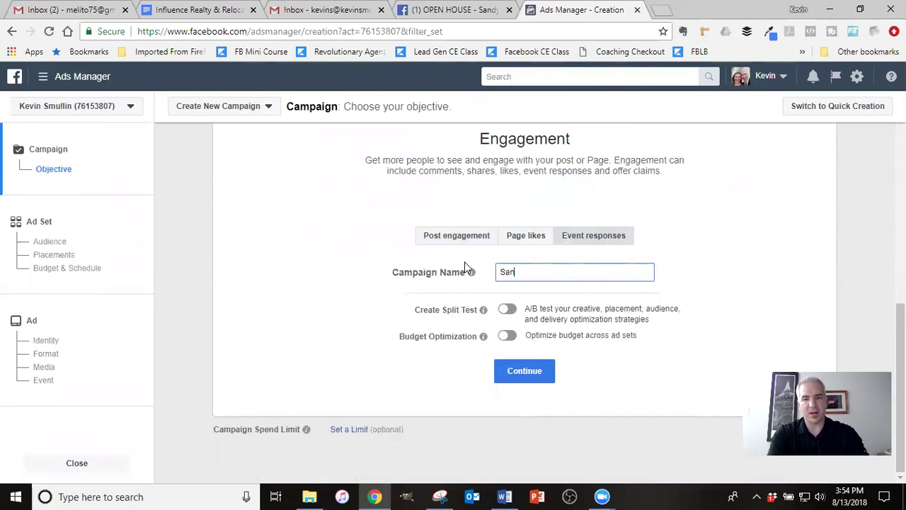
type("dy OH")
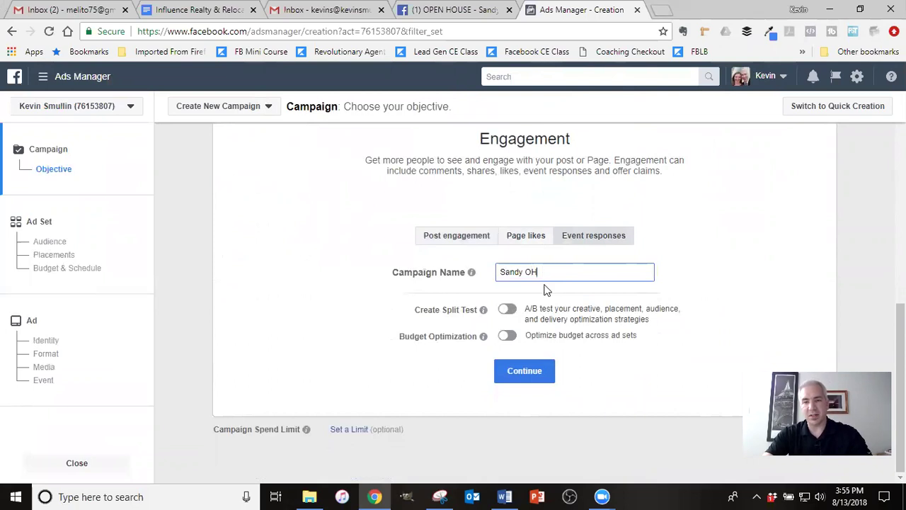
left_click(524, 372)
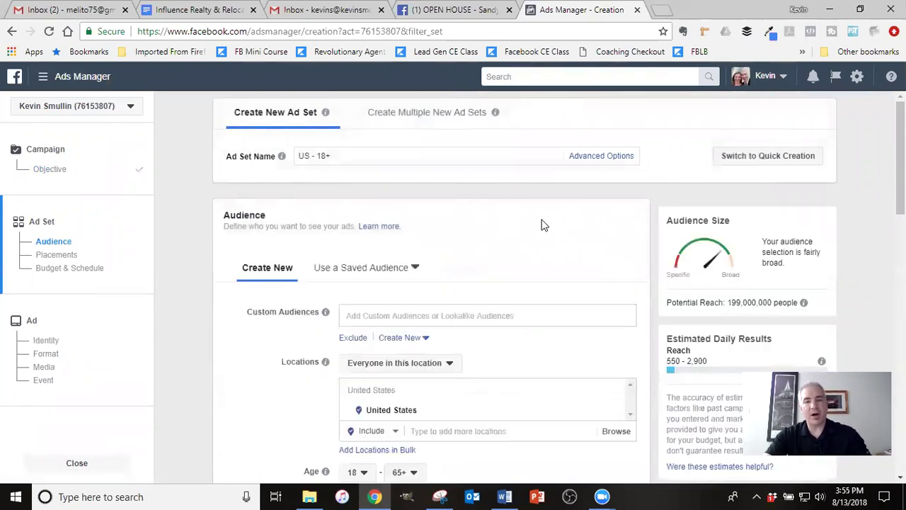
scroll(572, 229, "down", 2)
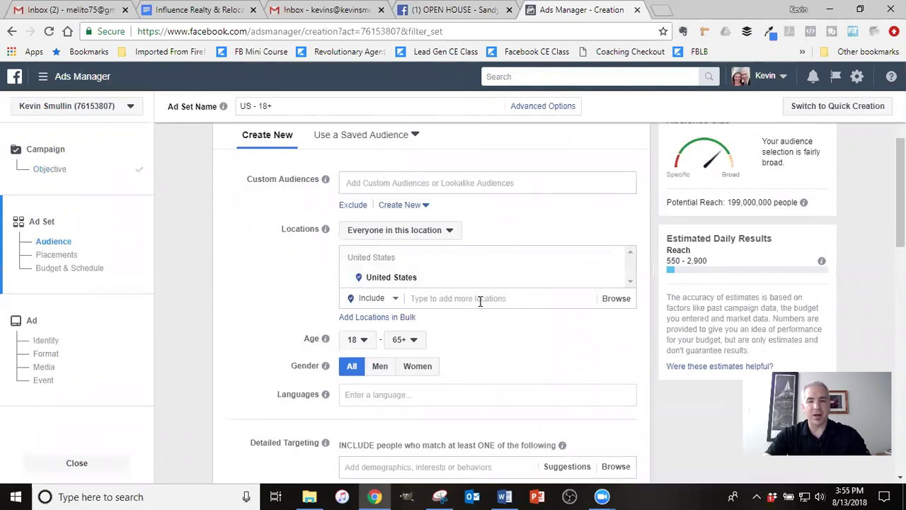
- Replace the United States audience location with the open house's Main Street address in Sandy, Utah
left_click(480, 298)
type("123 nau ")
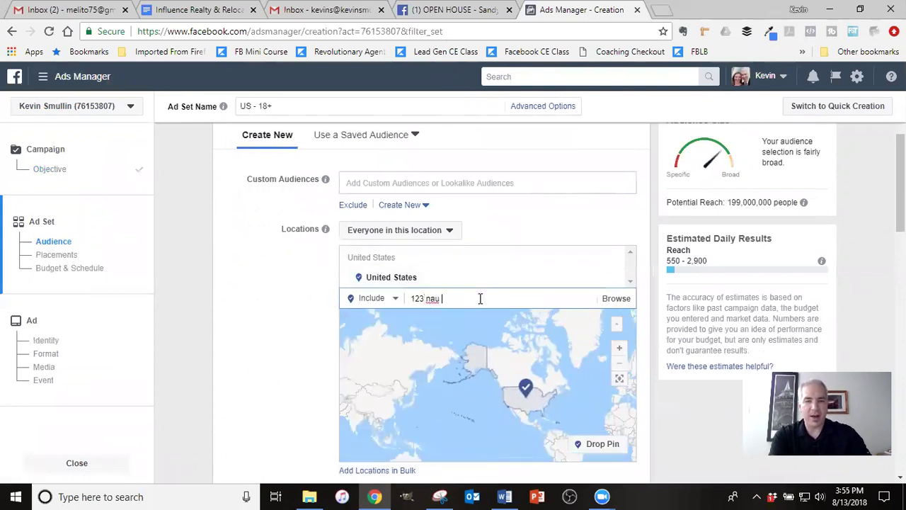
key("BackSpace")
key("BackSpace")
key("BackSpace")
key("BackSpace")
type("main ")
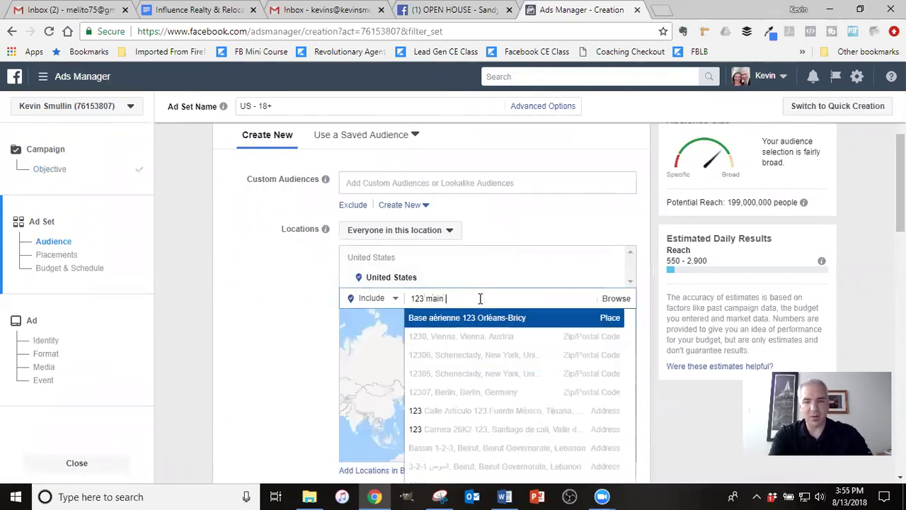
type("street san")
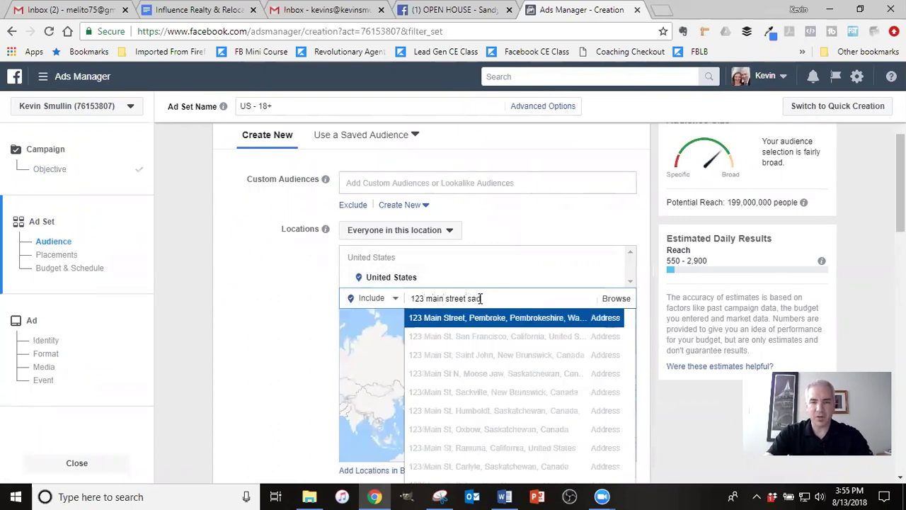
key("BackSpace")
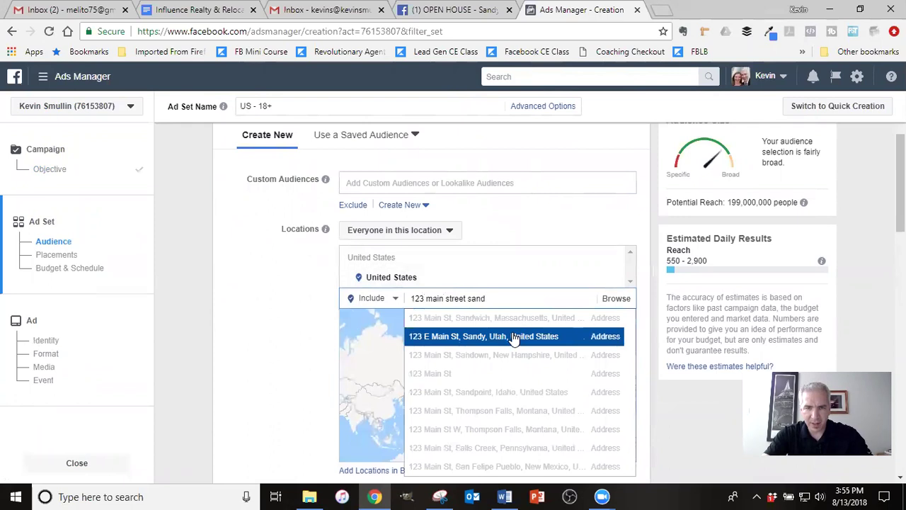
left_click(523, 336)
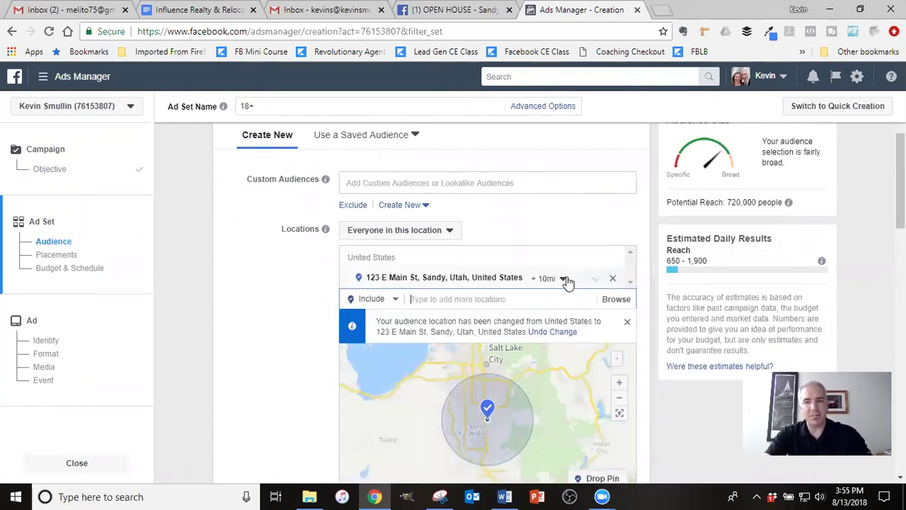
- Set the targeting radius around the Sandy address to 15 miles
left_click(564, 278)
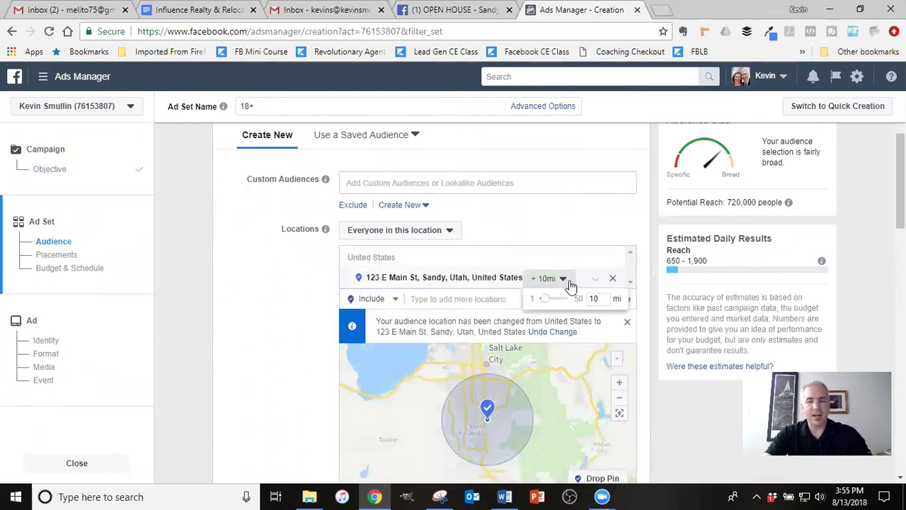
left_click_drag(600, 298, 586, 303)
type("1")
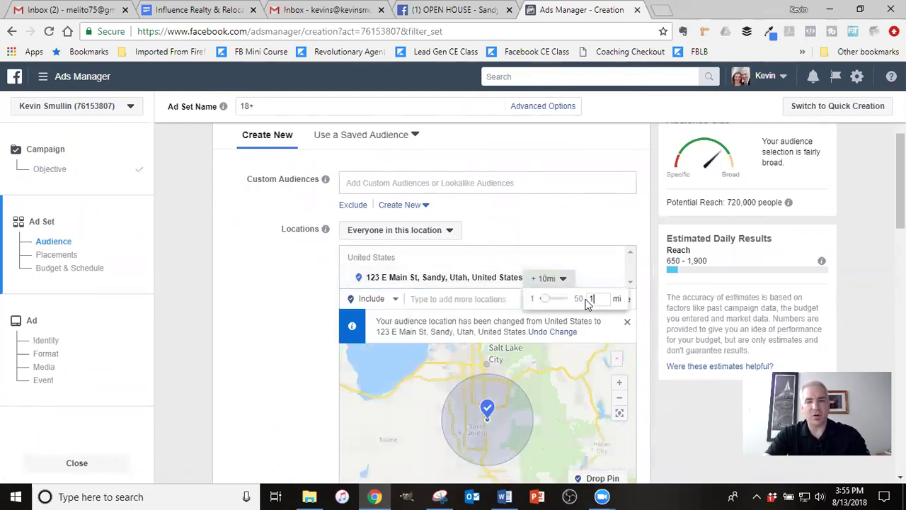
type("5")
key("Return")
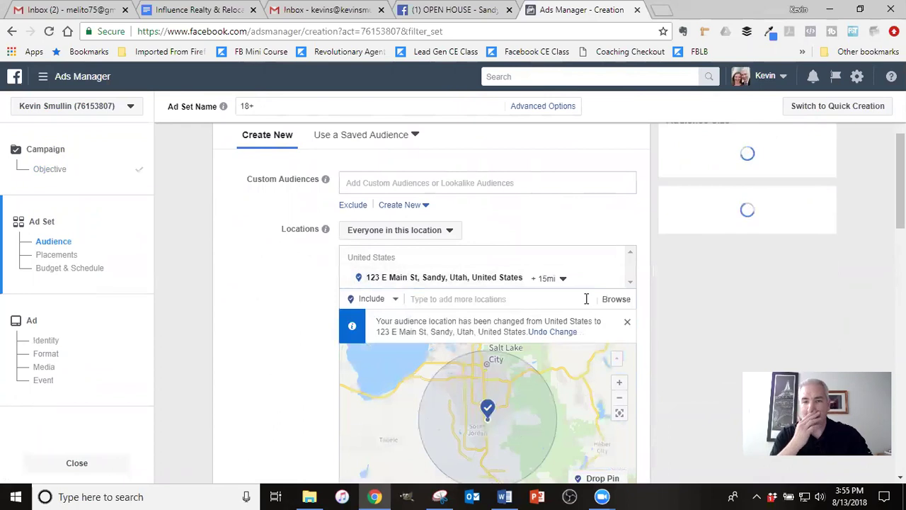
- Limit the audience's age range to 27 through 52
scroll(643, 198, "down", 2)
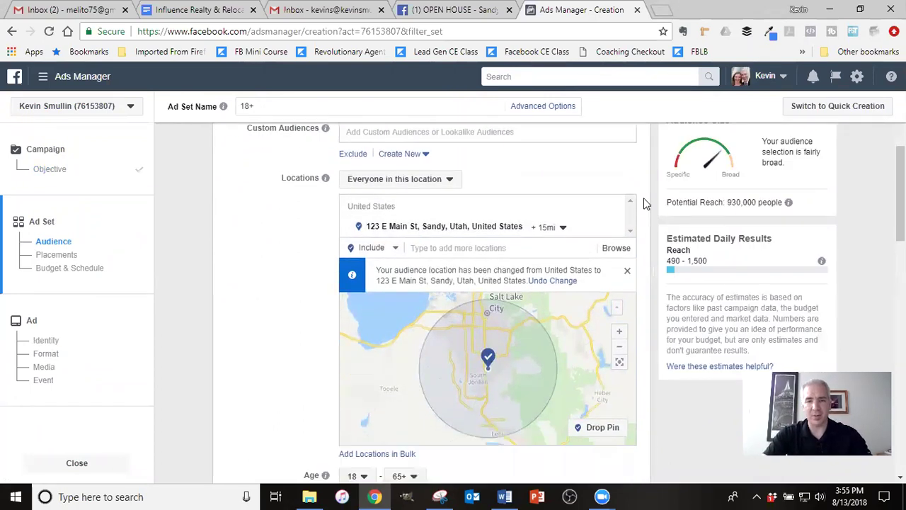
scroll(371, 277, "down", 1)
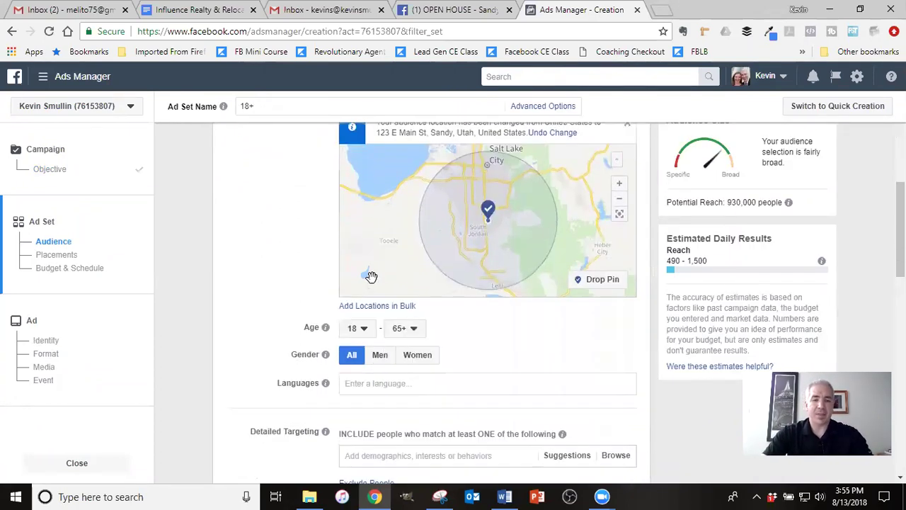
left_click(356, 328)
scroll(363, 234, "down", 2)
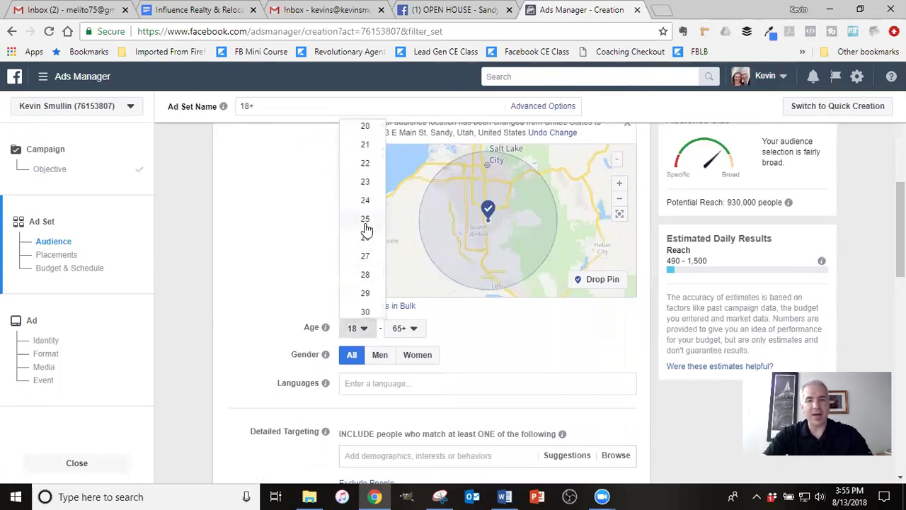
left_click(363, 256)
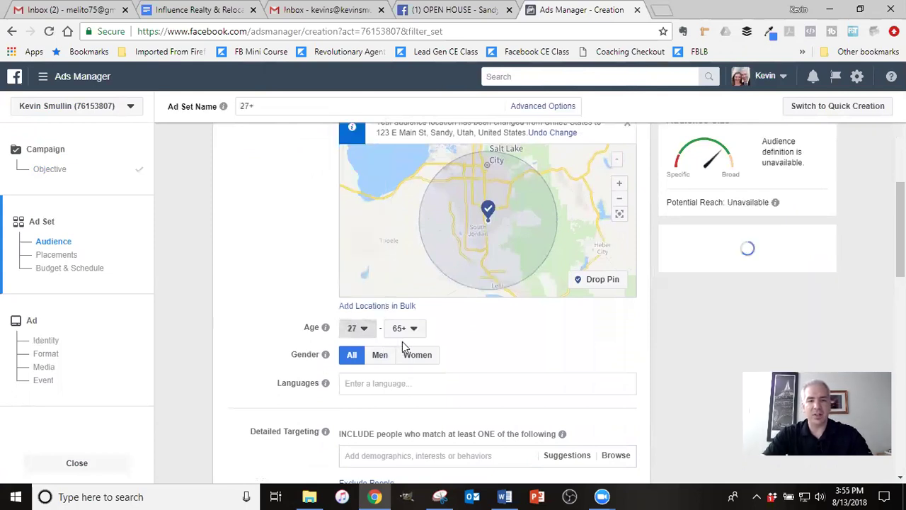
left_click(409, 328)
scroll(413, 276, "up", 1)
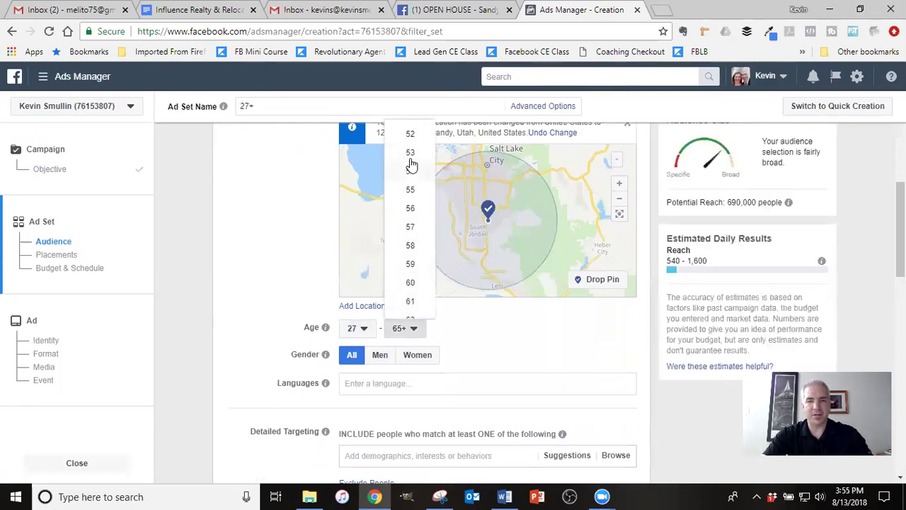
key("Return")
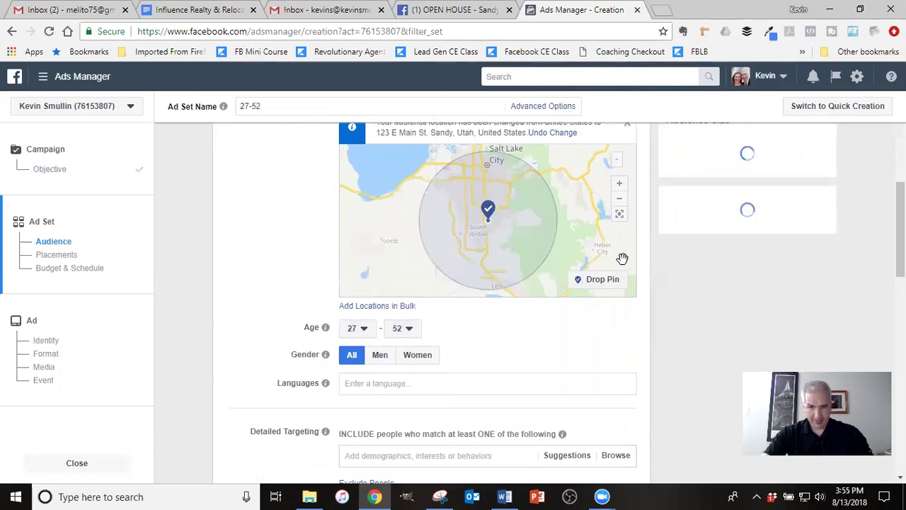
- Add Zillow as an interest in the audience's detailed targeting
scroll(648, 216, "down", 3)
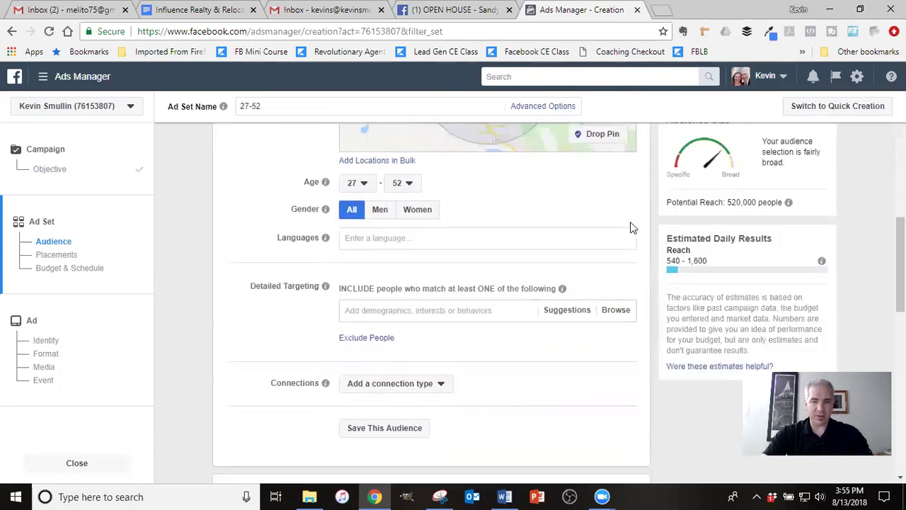
left_click(397, 255)
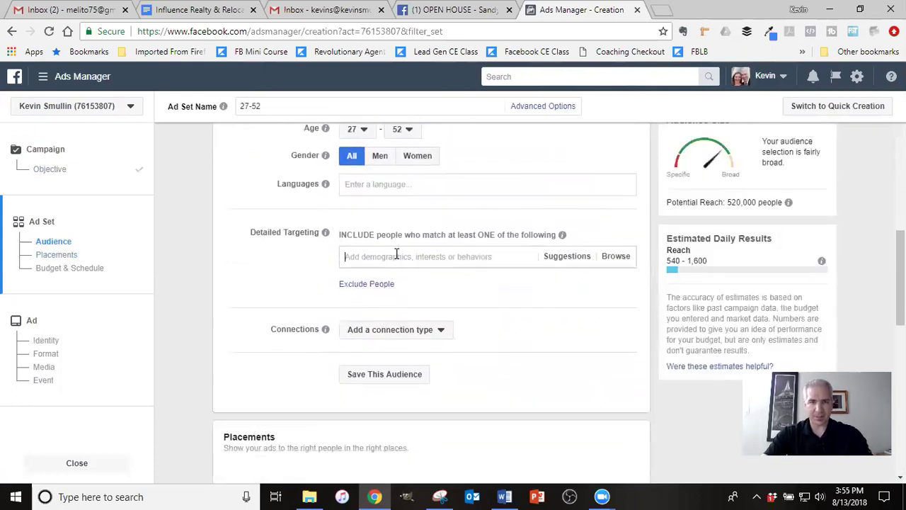
type("zillo")
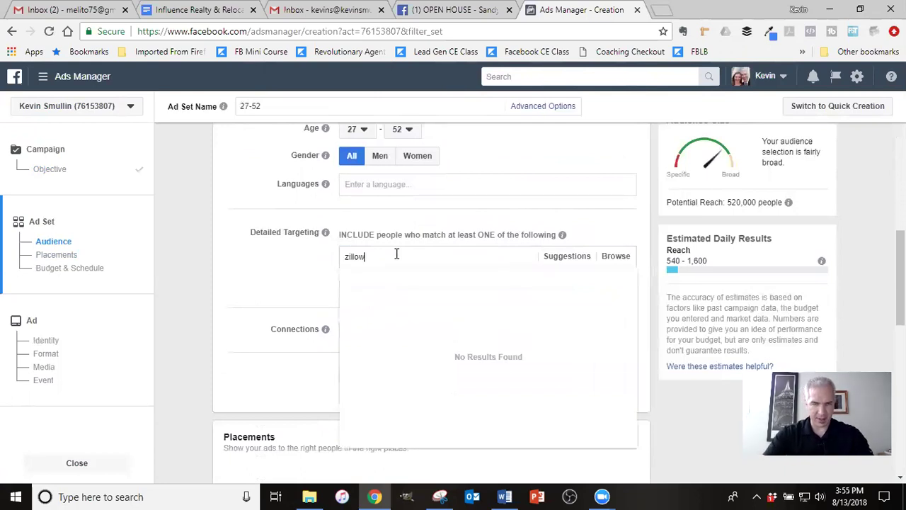
type("w")
left_click(406, 272)
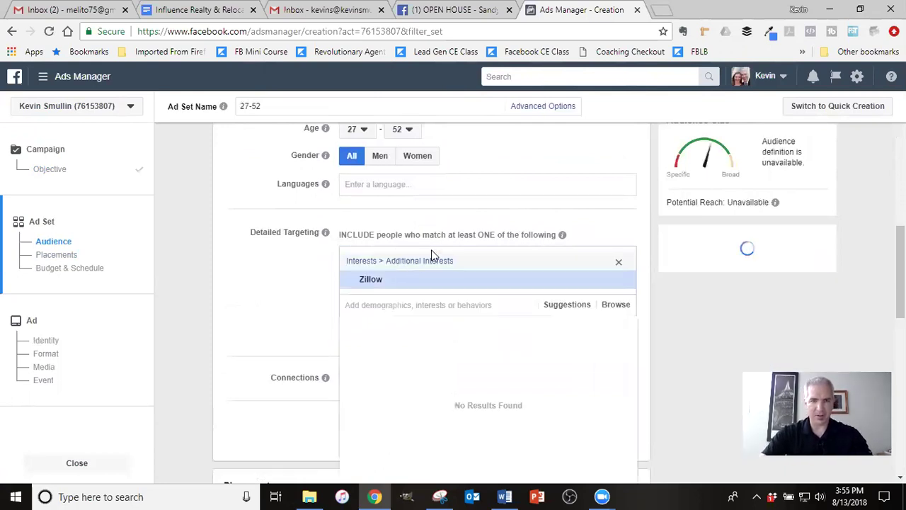
- Add the suggested interests First-time buyer, Trulia, House Hunting and Homes.com to the detailed targeting
left_click(554, 311)
left_click(400, 330)
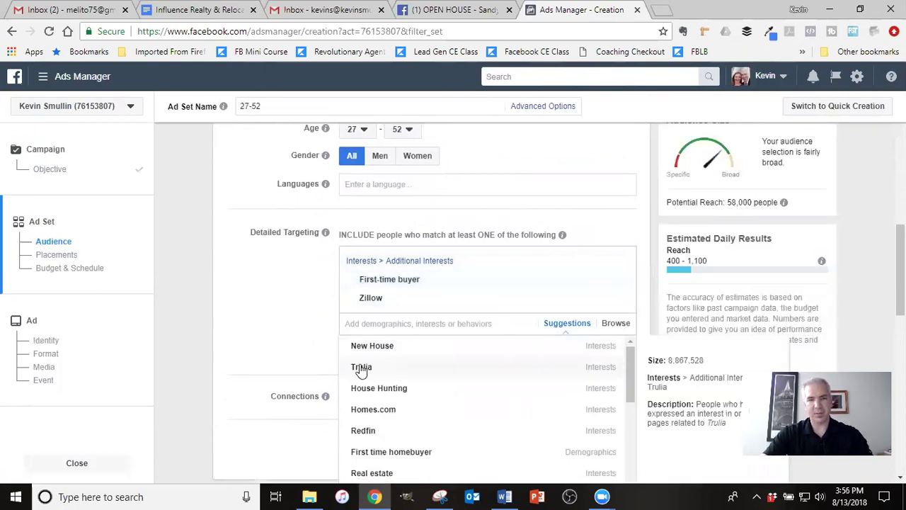
left_click(361, 365)
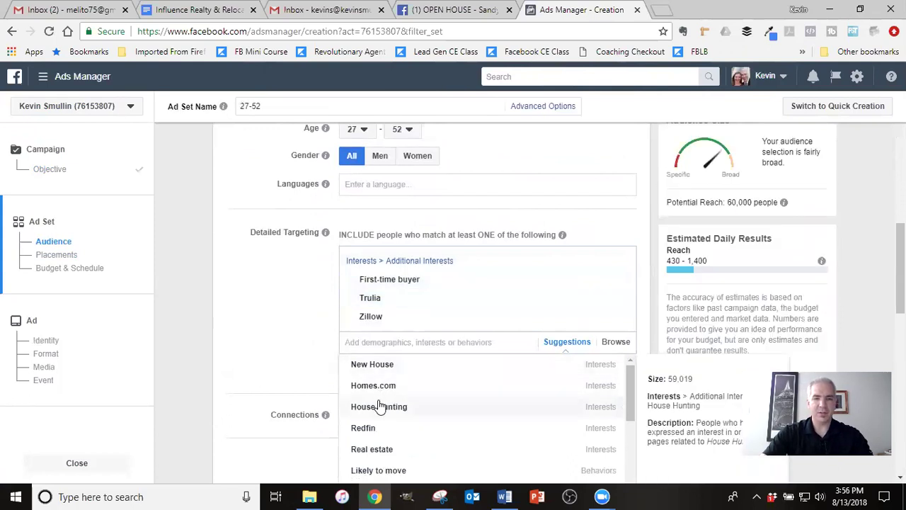
left_click(379, 407)
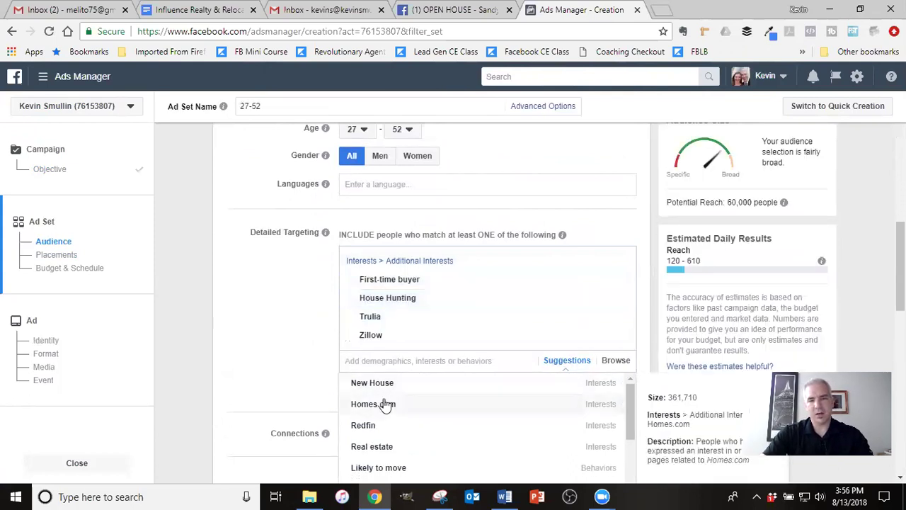
left_click(386, 403)
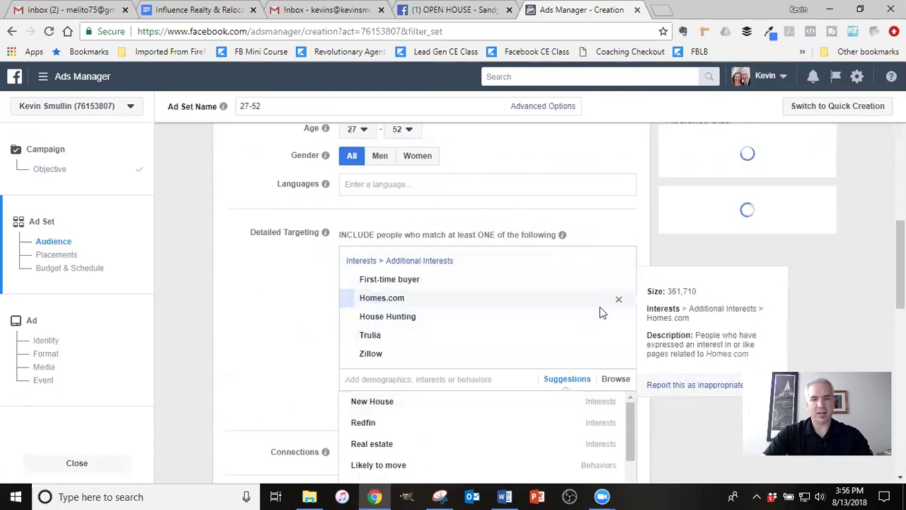
- Include the suggested Renters demographic and the realtor.com interest in the detailed targeting
scroll(487, 353, "down", 2)
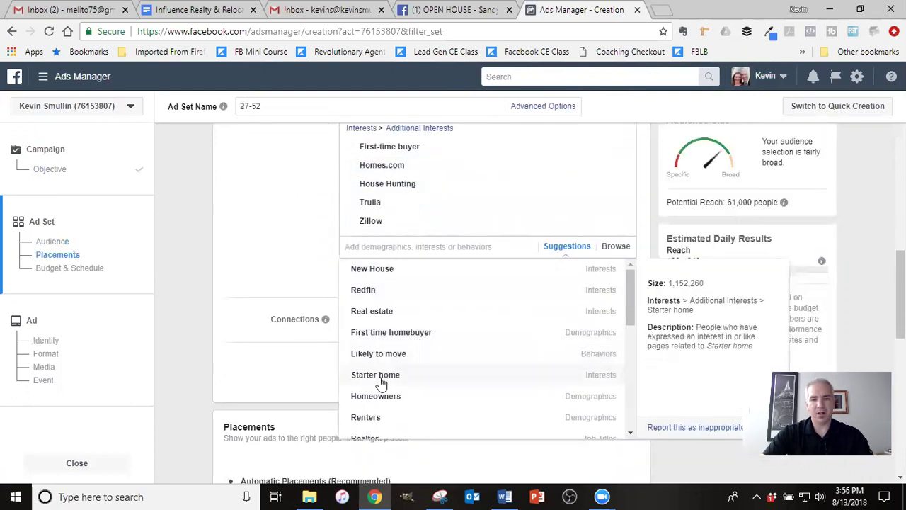
left_click(365, 417)
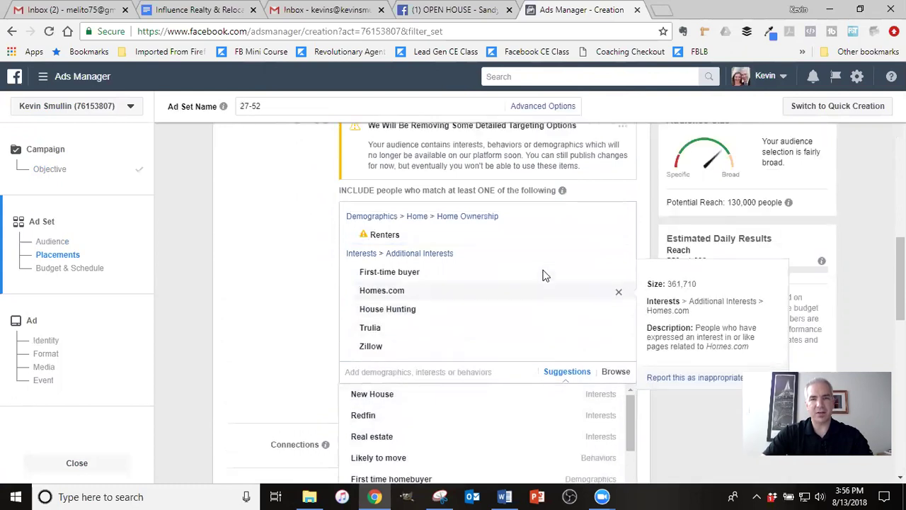
scroll(545, 275, "up", 1)
scroll(544, 276, "down", 2)
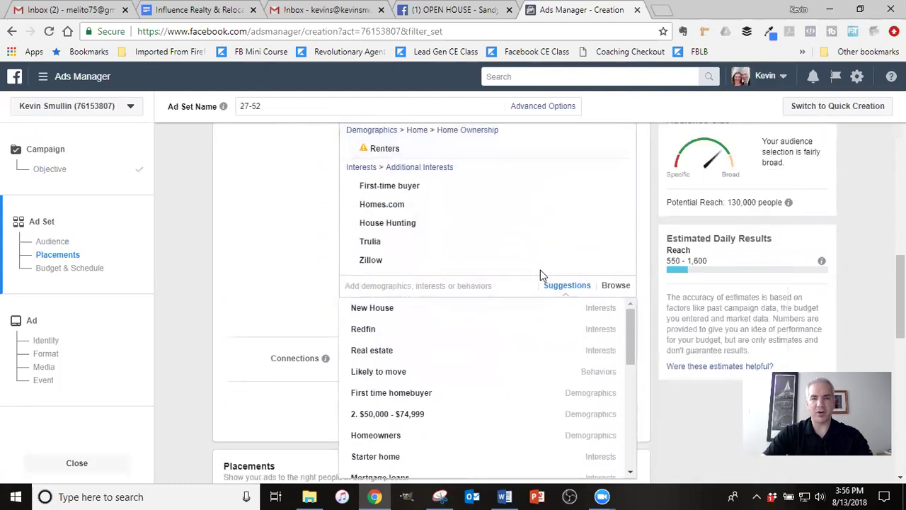
left_click(411, 286)
type("realtor.com")
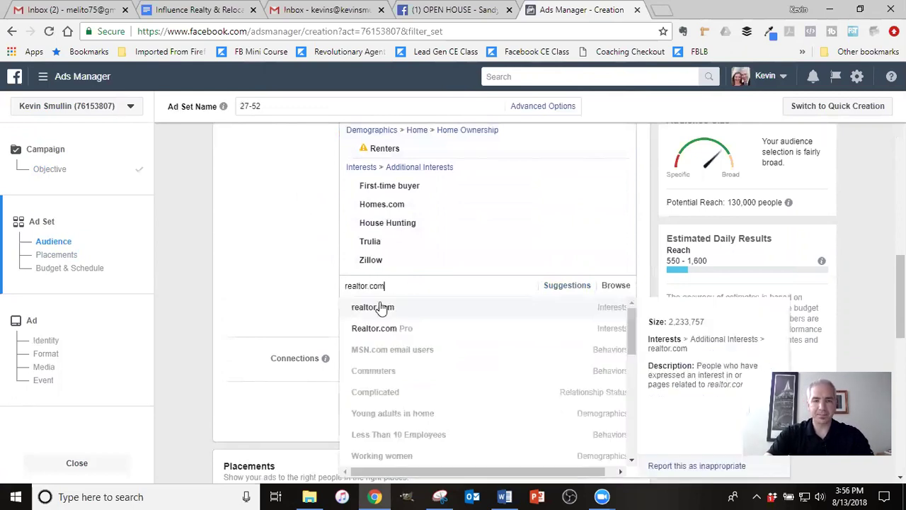
left_click(371, 306)
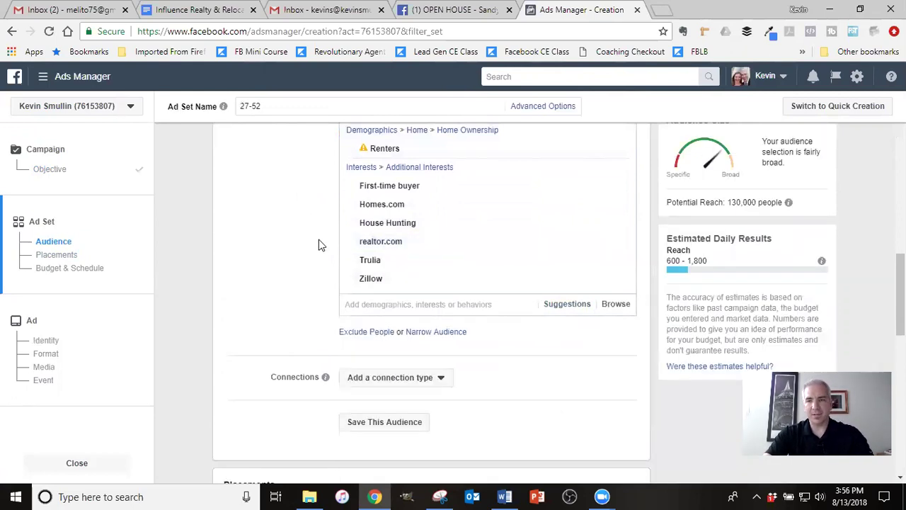
scroll(318, 245, "up", 1)
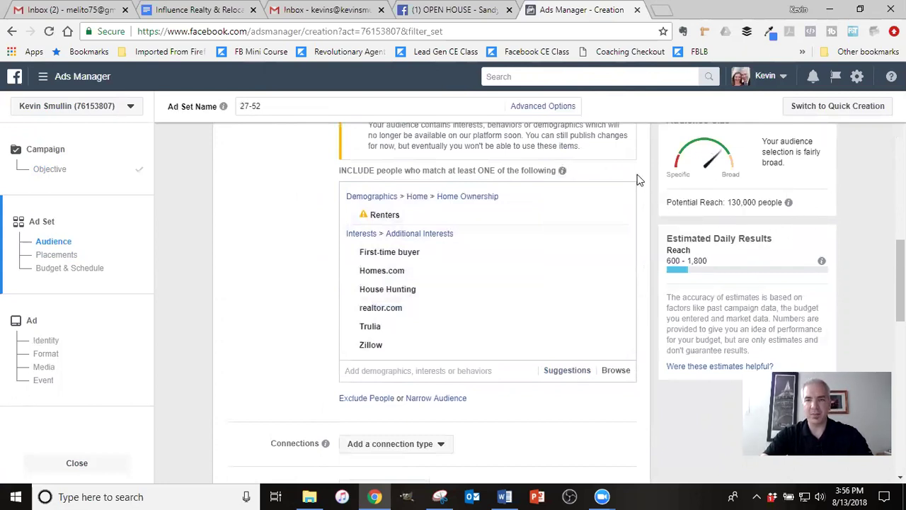
- Switch the ad set from automatic to manually edited placements and review the listed platforms
scroll(638, 180, "down", 5)
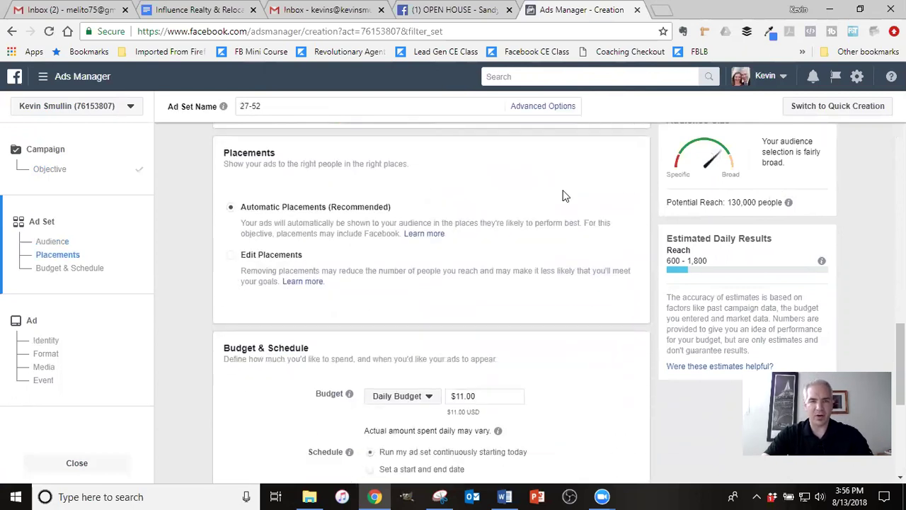
left_click(244, 257)
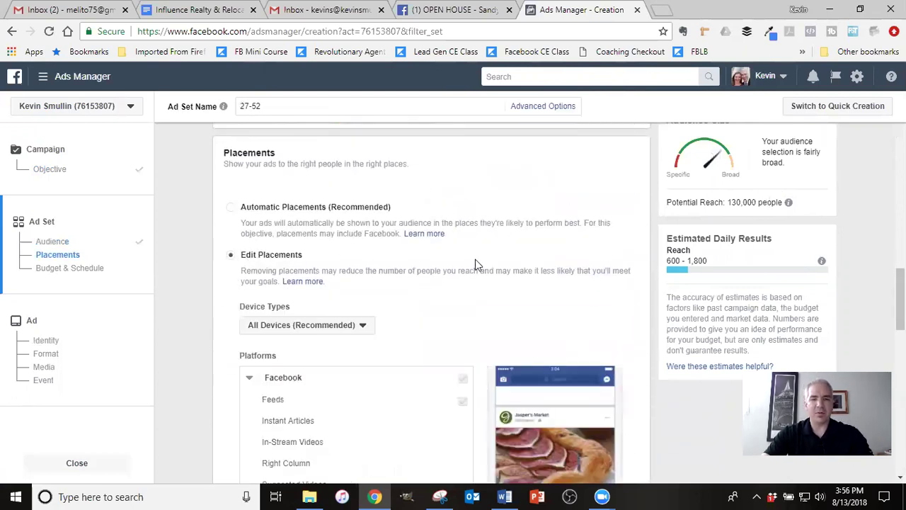
scroll(475, 265, "down", 2)
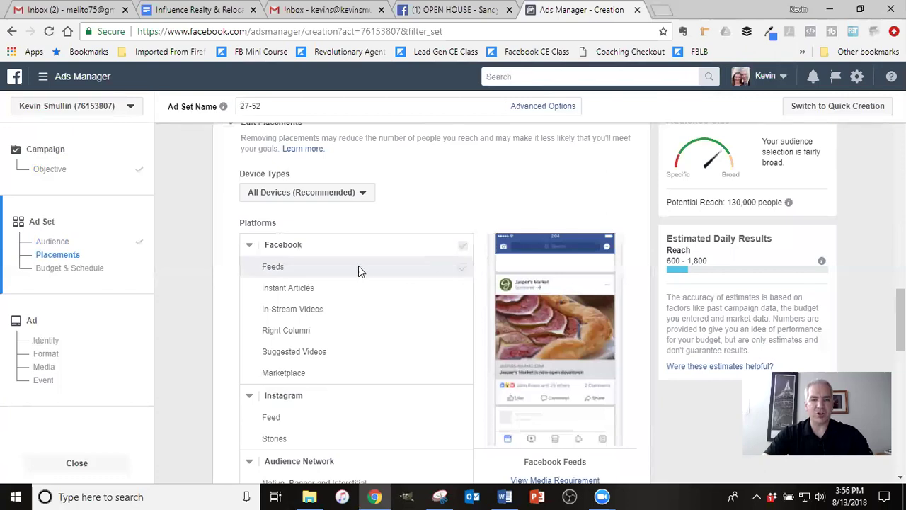
scroll(474, 184, "down", 5)
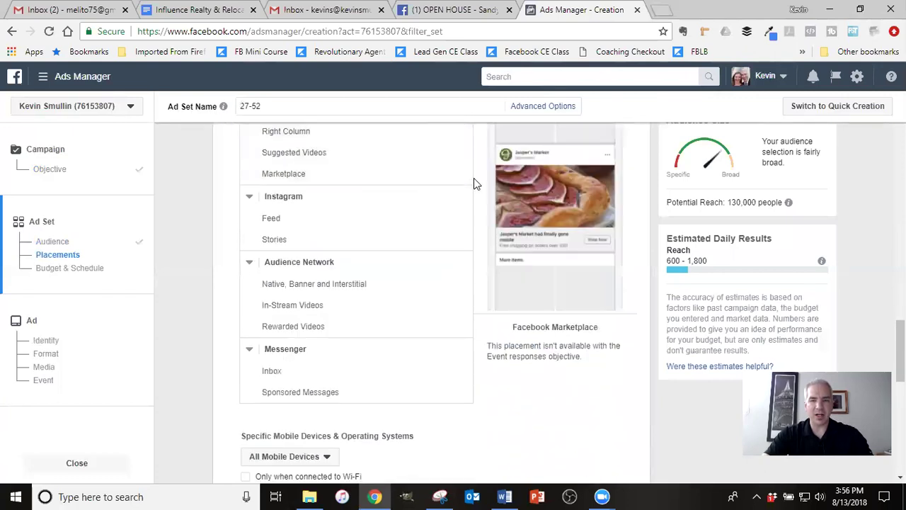
scroll(475, 191, "up", 3)
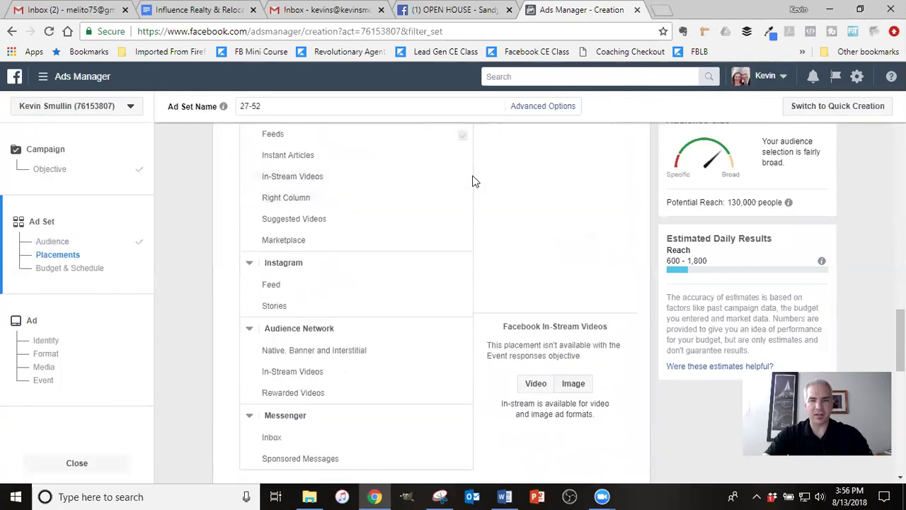
- Set the ad set's daily budget to $5.00
scroll(475, 180, "down", 2)
scroll(475, 179, "down", 6)
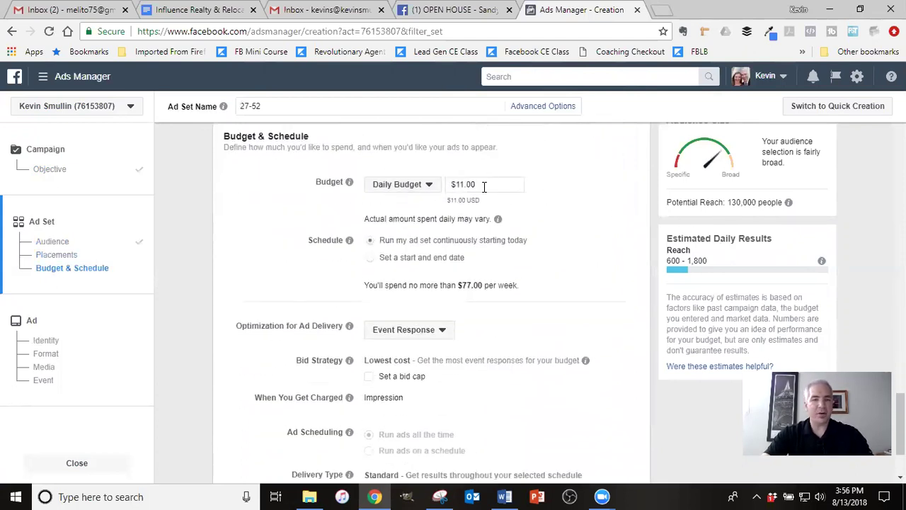
left_click_drag(484, 187, 429, 193)
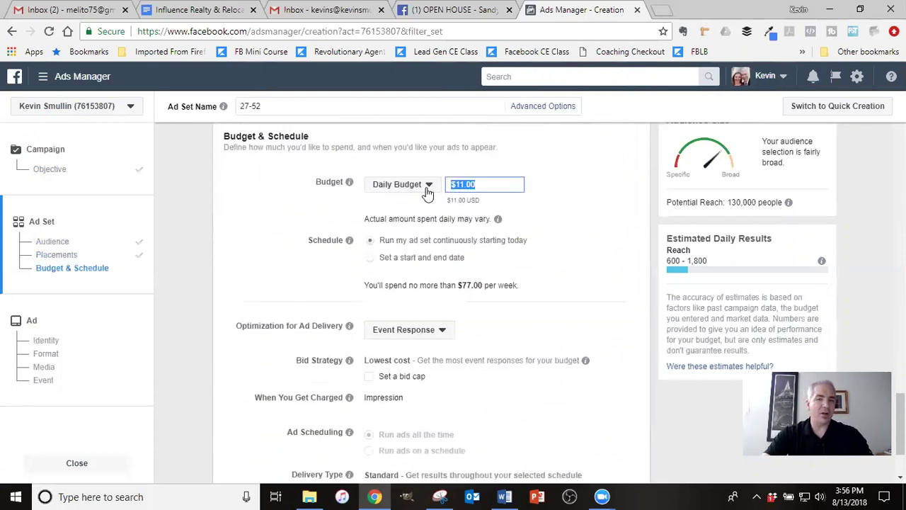
type("5")
left_click(614, 171)
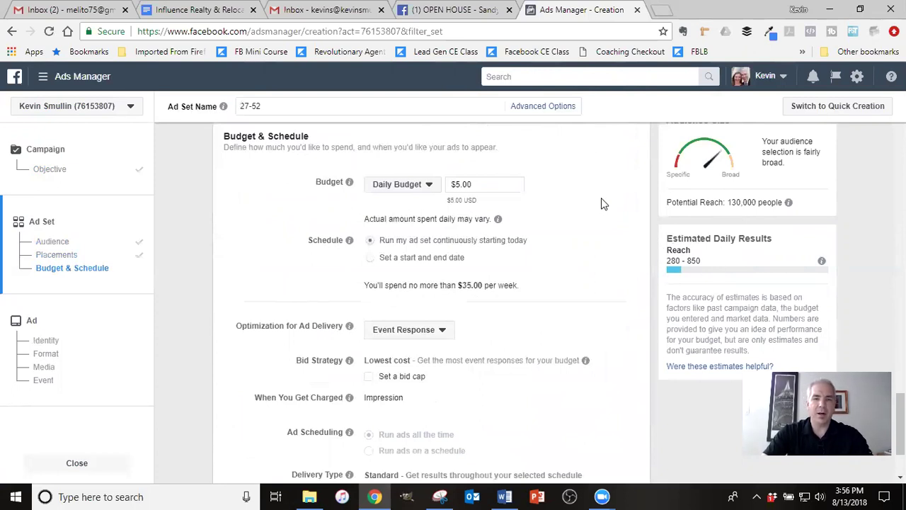
- Schedule the ad set with a start and end date, ending on August 18, 2018
left_click(426, 256)
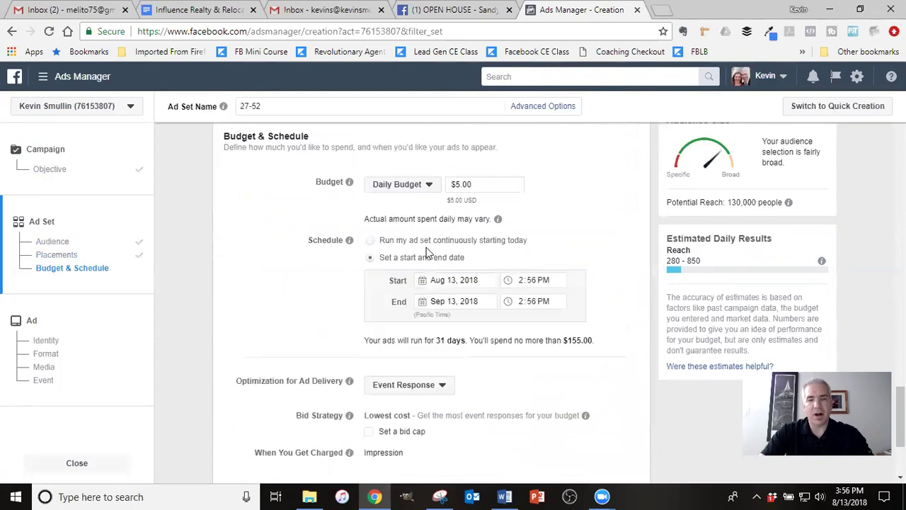
left_click(453, 301)
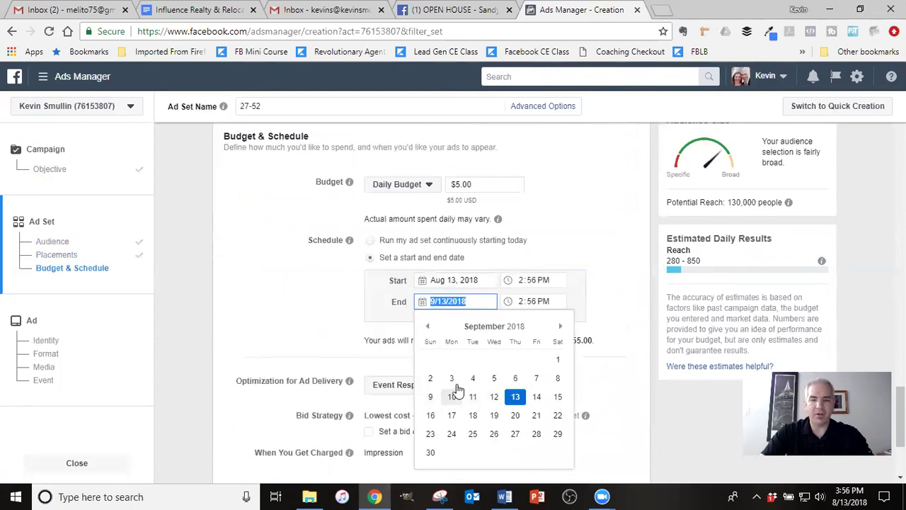
left_click(428, 326)
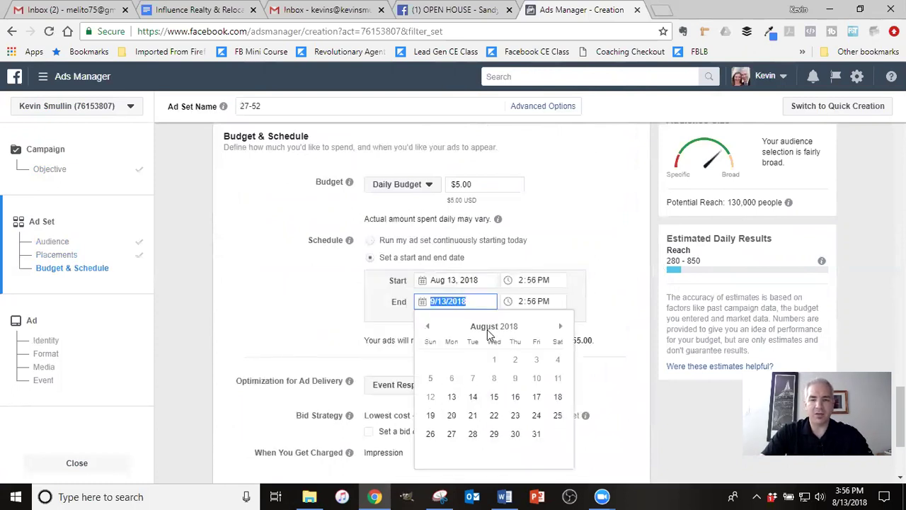
left_click(557, 398)
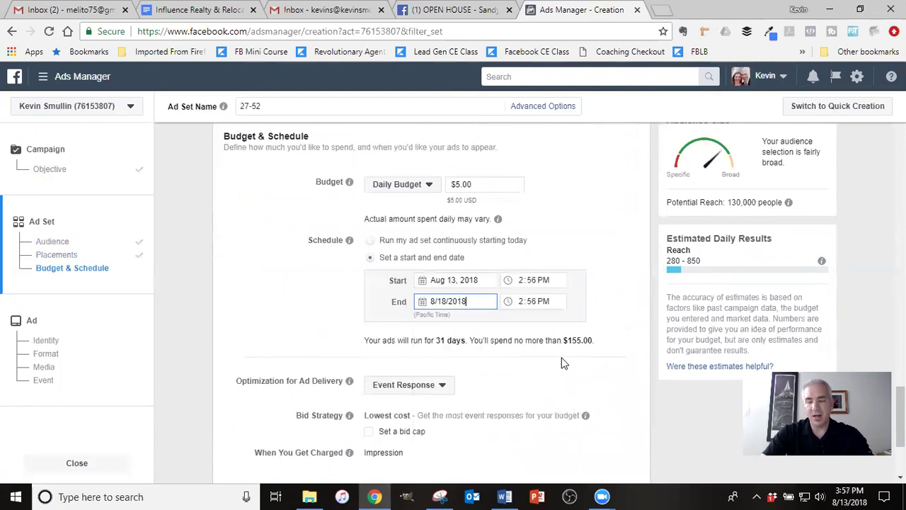
- Set the end time of the ad schedule to 10:30 AM
left_click(526, 303)
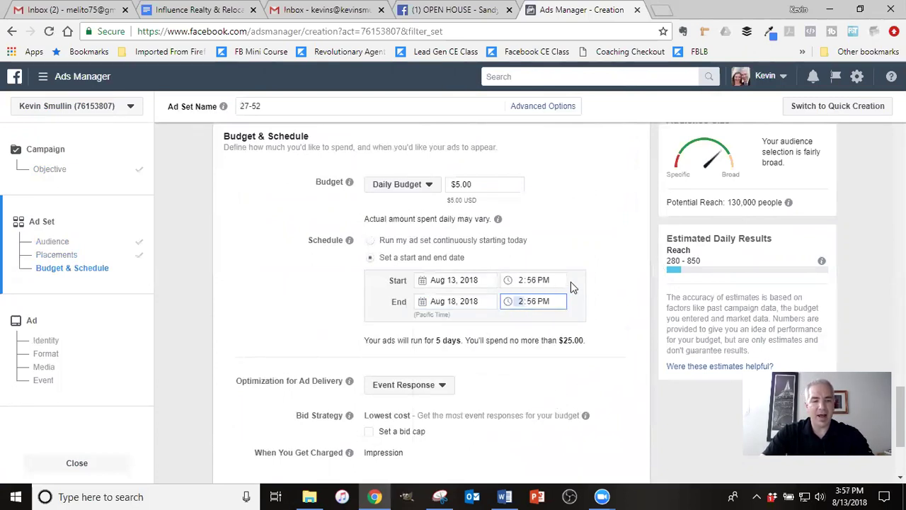
type("1")
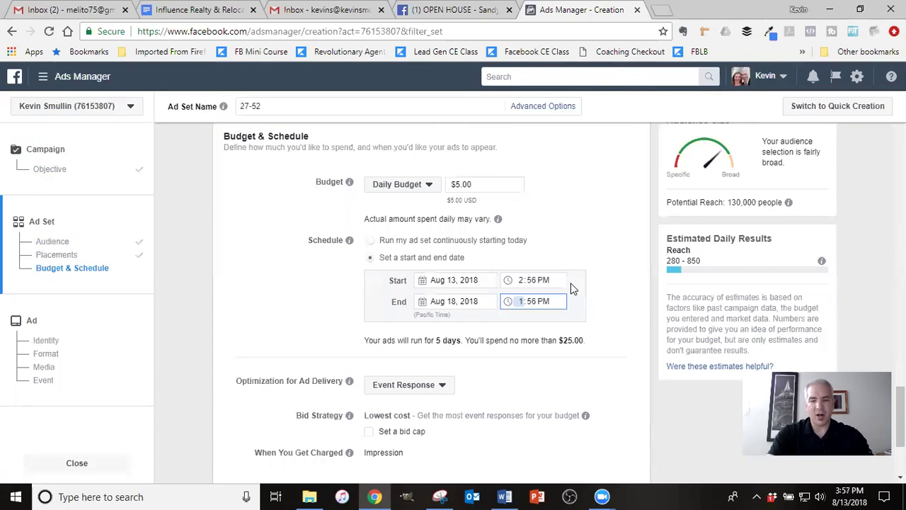
type("0")
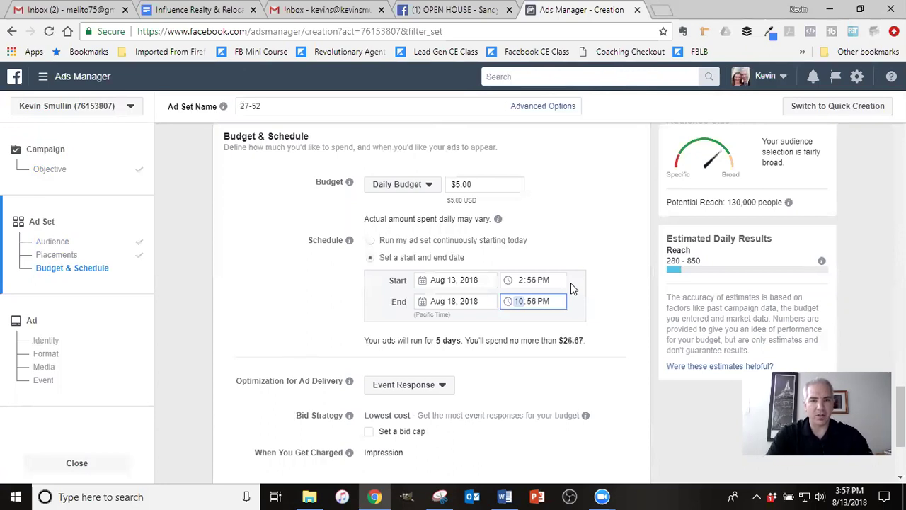
key("Tab")
type("30a")
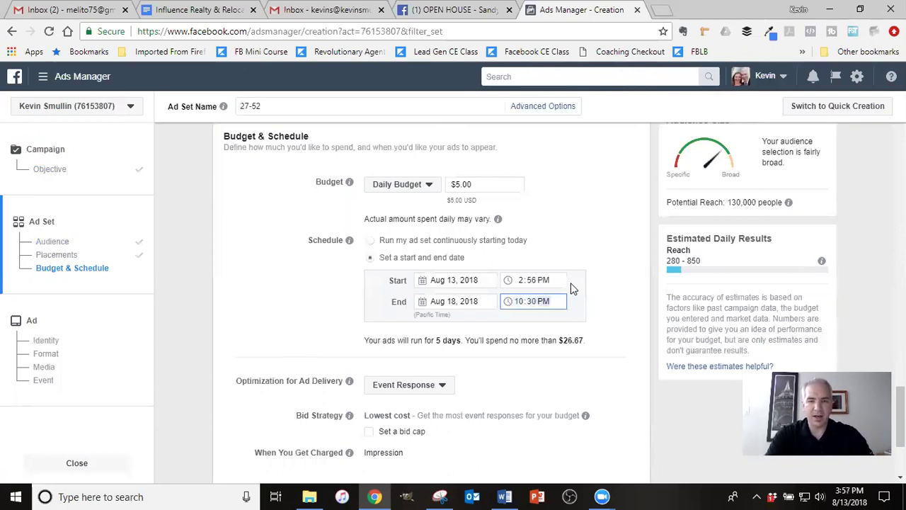
left_click(573, 289)
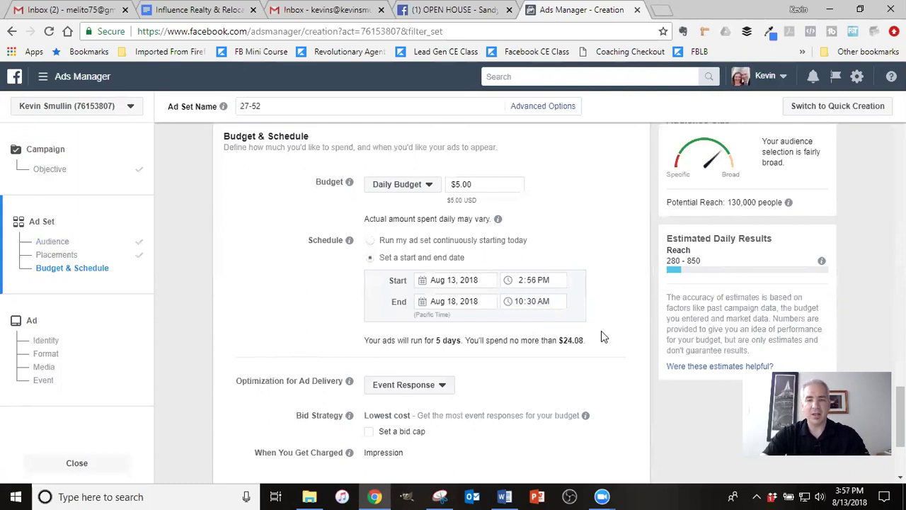
- Review the delivery and bidding options, keep Event Response optimization, and continue to the ad setup
scroll(613, 247, "down", 1)
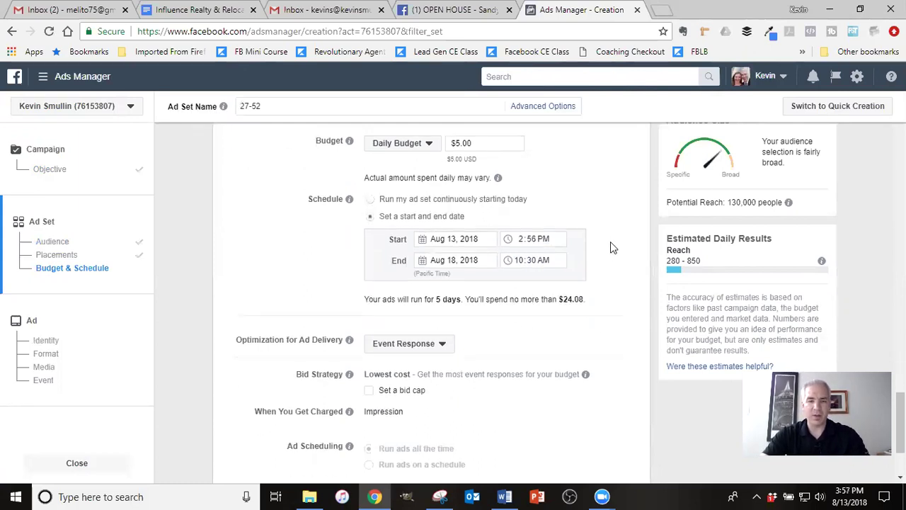
scroll(613, 247, "down", 2)
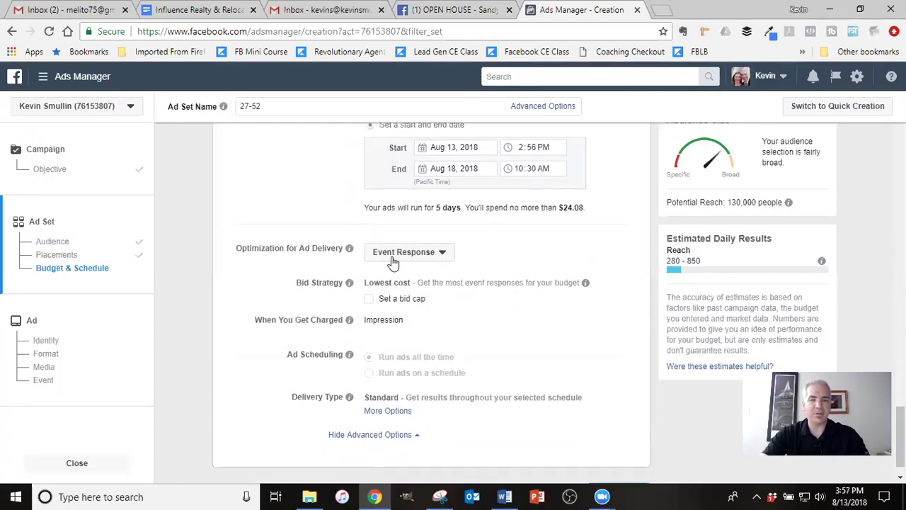
scroll(565, 258, "down", 1)
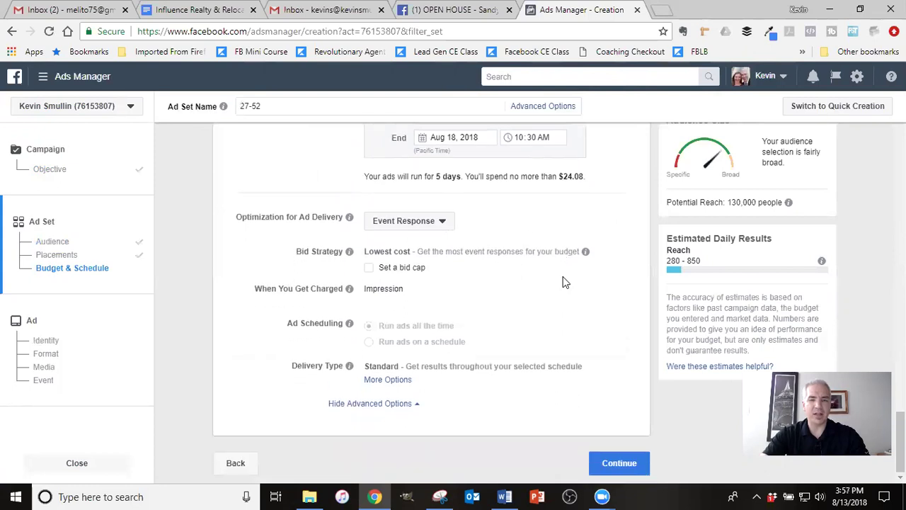
left_click(620, 461)
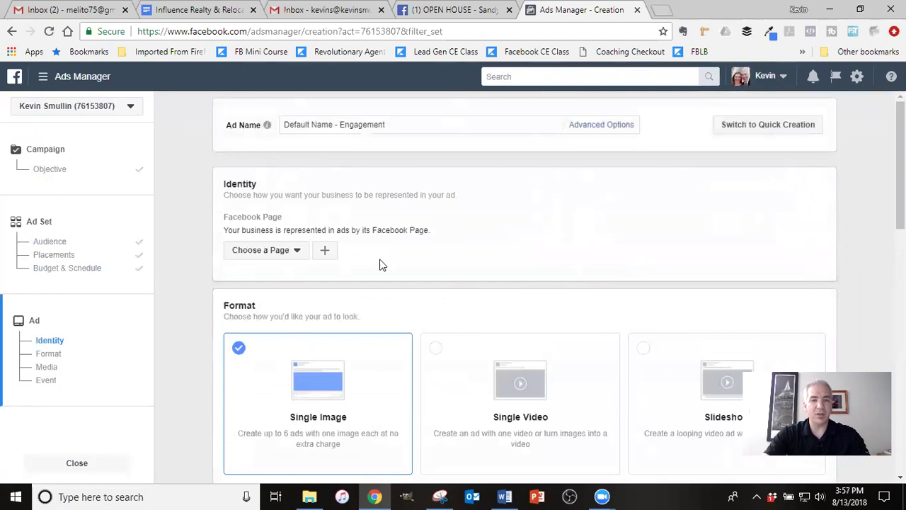
- Choose the hosting real estate agent's Facebook Page as the ad's identity
left_click(303, 253)
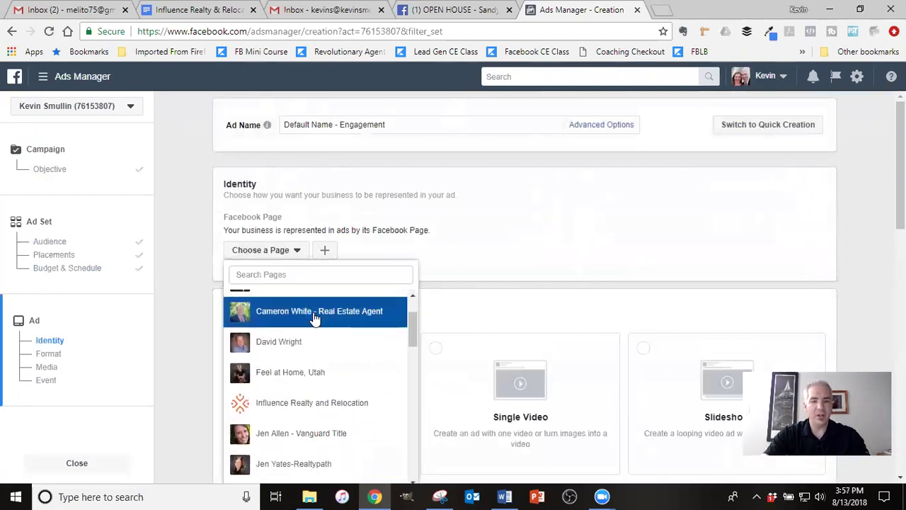
scroll(316, 320, "down", 3)
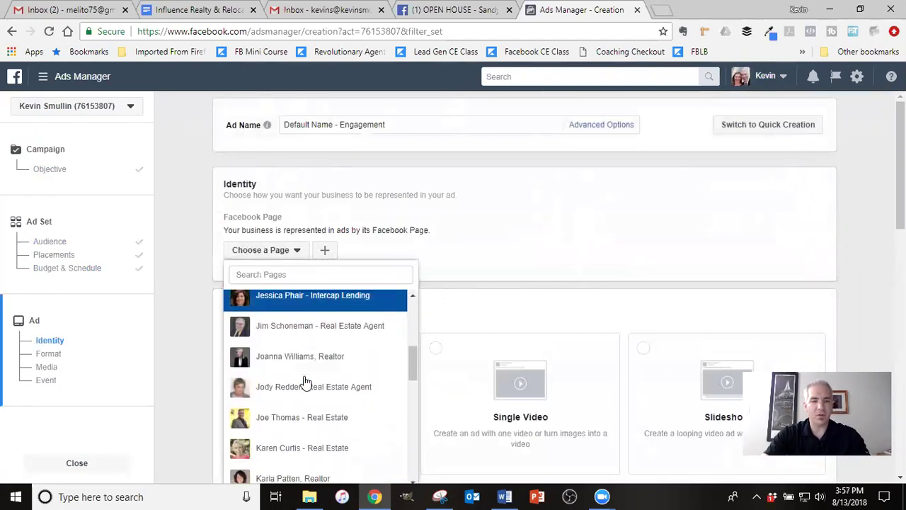
scroll(304, 382, "down", 7)
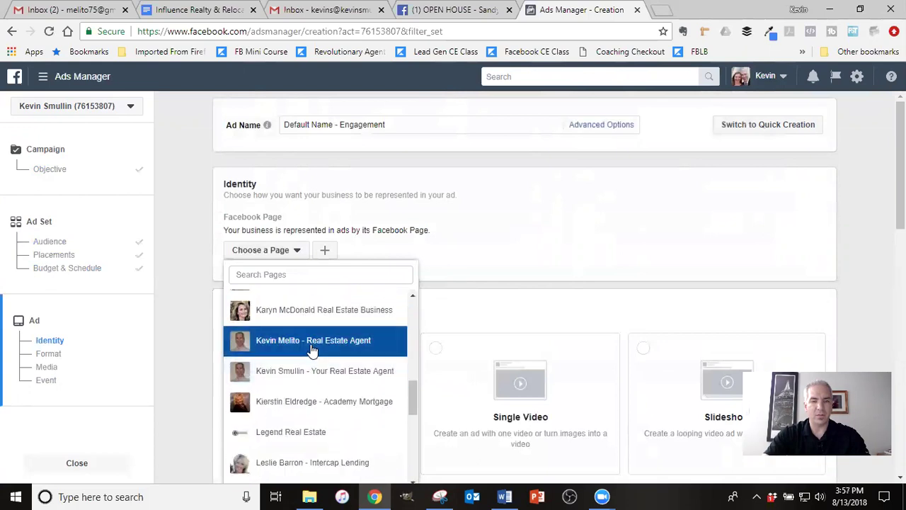
left_click(311, 346)
- Select "OPEN HOUSE - Sandy 5 Bed 2 Bath $400,000" as the Facebook event to promote
scroll(444, 259, "down", 6)
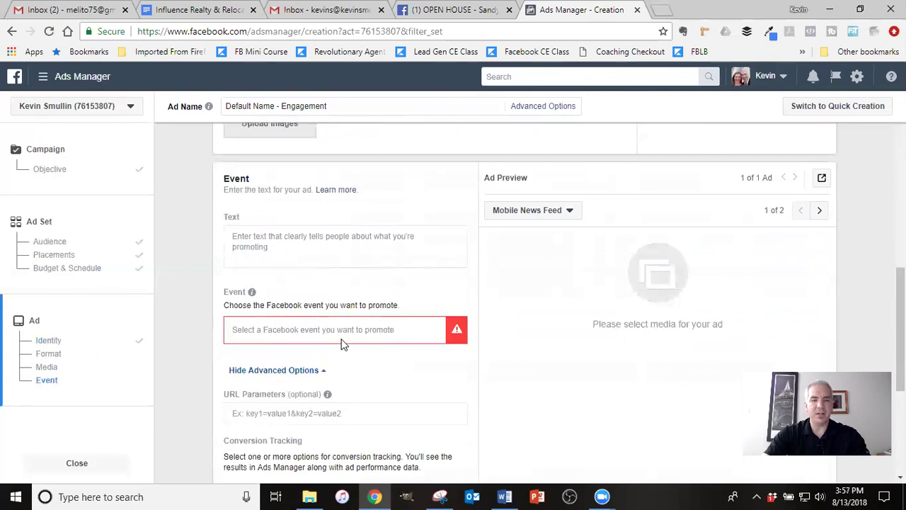
left_click(344, 330)
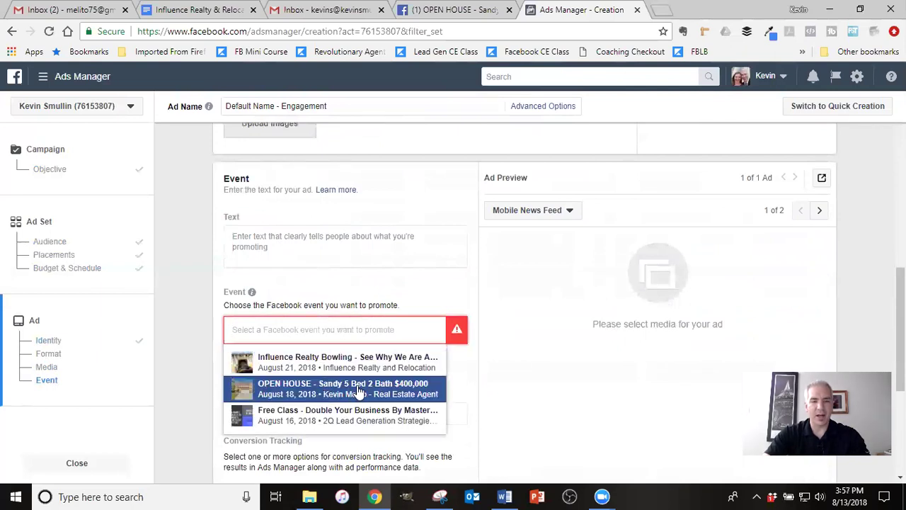
left_click(334, 389)
- Enter the ad text "This is where I would put the information about the home (trying to sell it)." and review the ad preview
left_click(456, 252)
type("This is where I would put the information about the home (trying to sell it)")
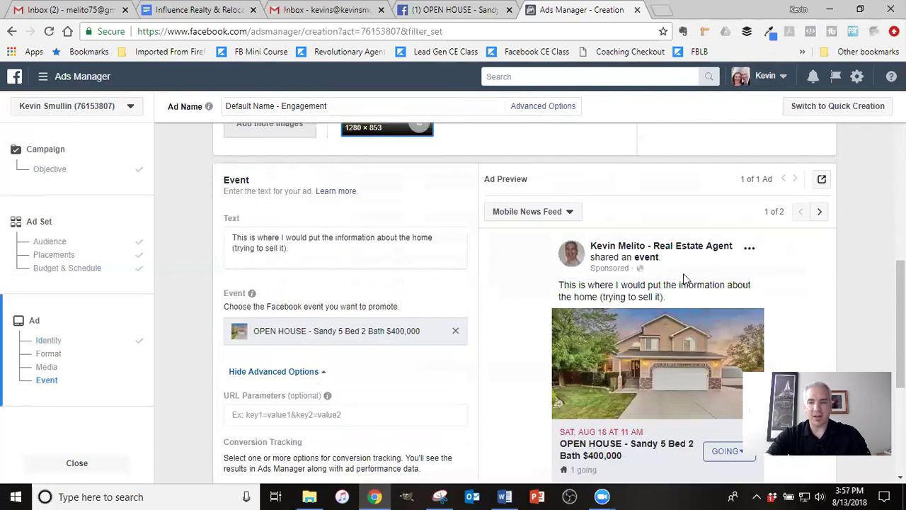
scroll(525, 291, "down", 3)
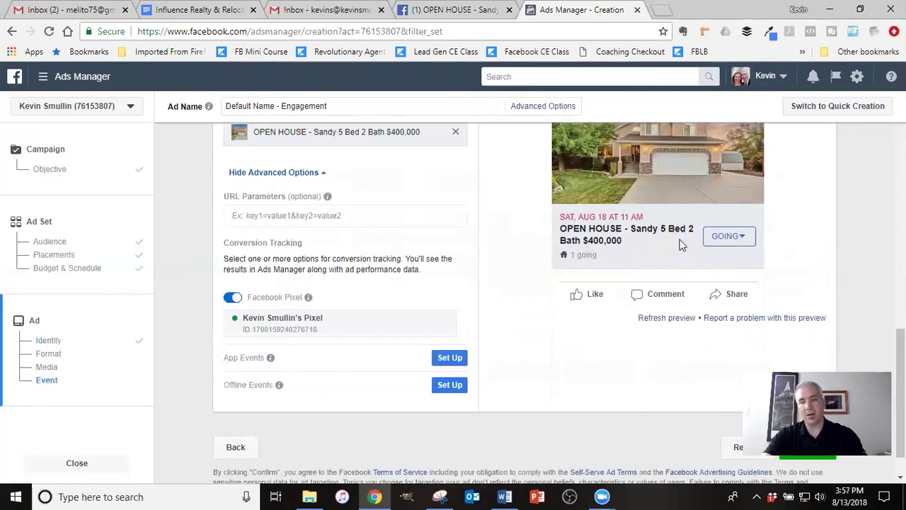
scroll(513, 282, "up", 1)
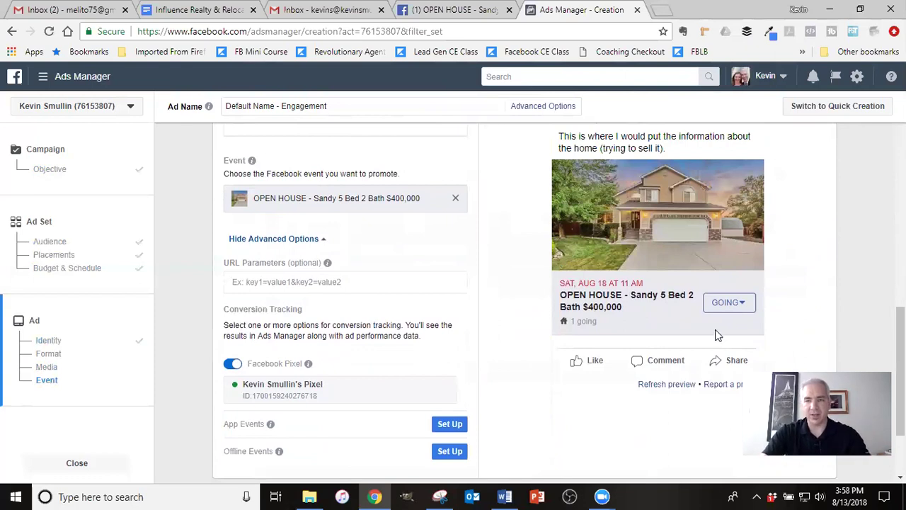
scroll(779, 322, "up", 3)
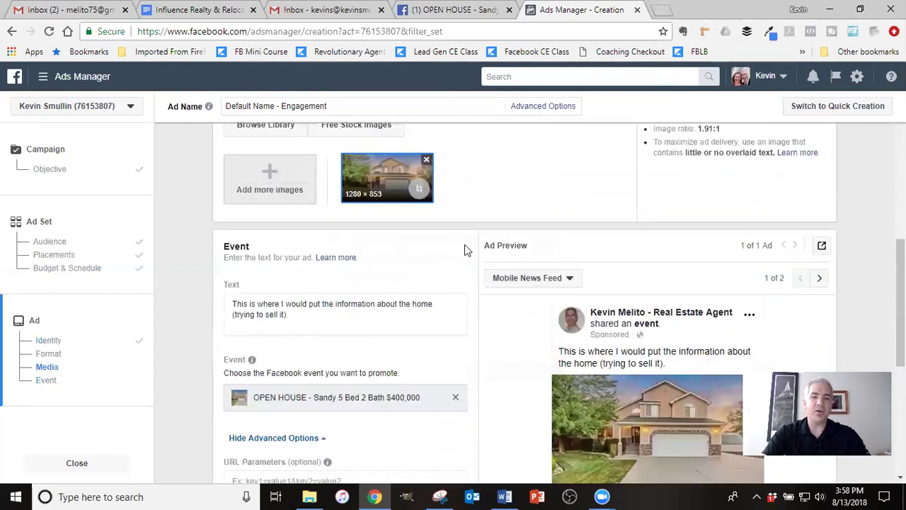
scroll(464, 248, "down", 1)
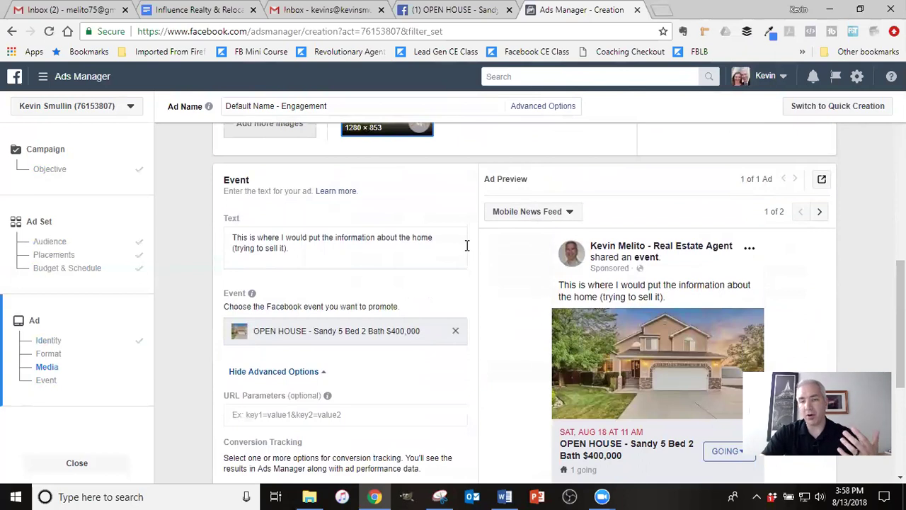